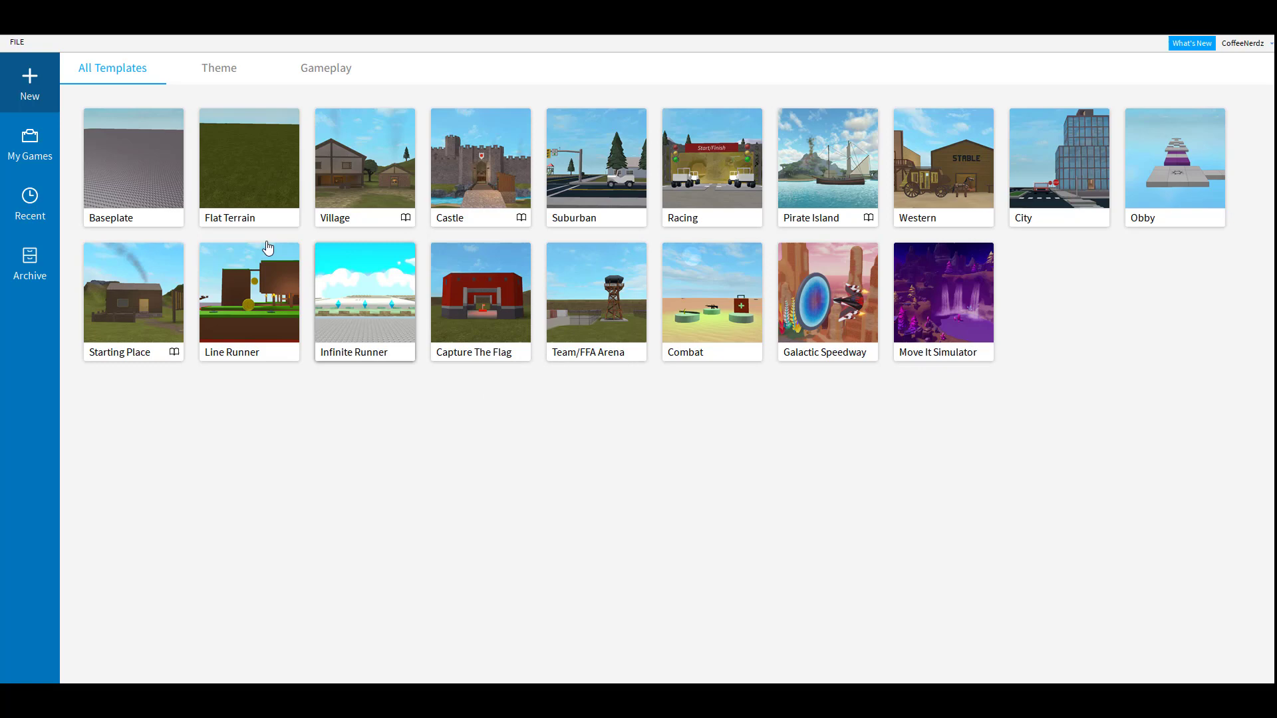
Create a new place from the Baseplate template and bring up the View ribbon options.
click(150, 187)
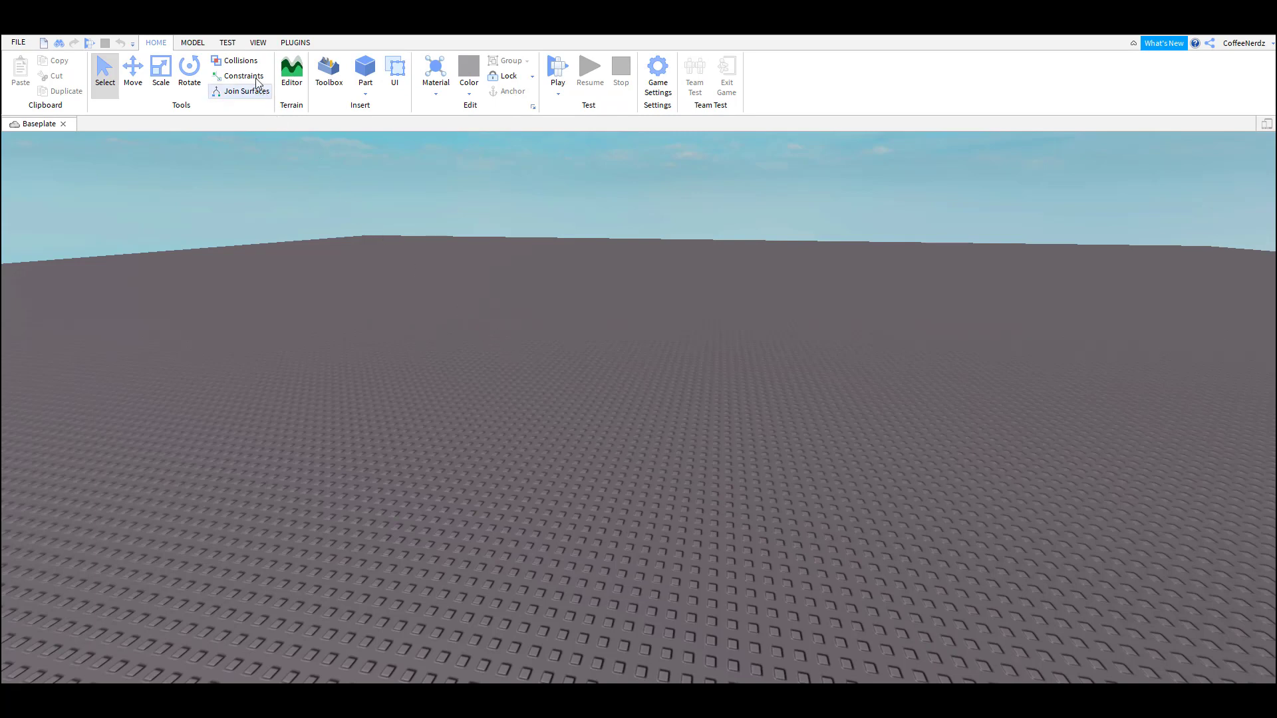
click(258, 42)
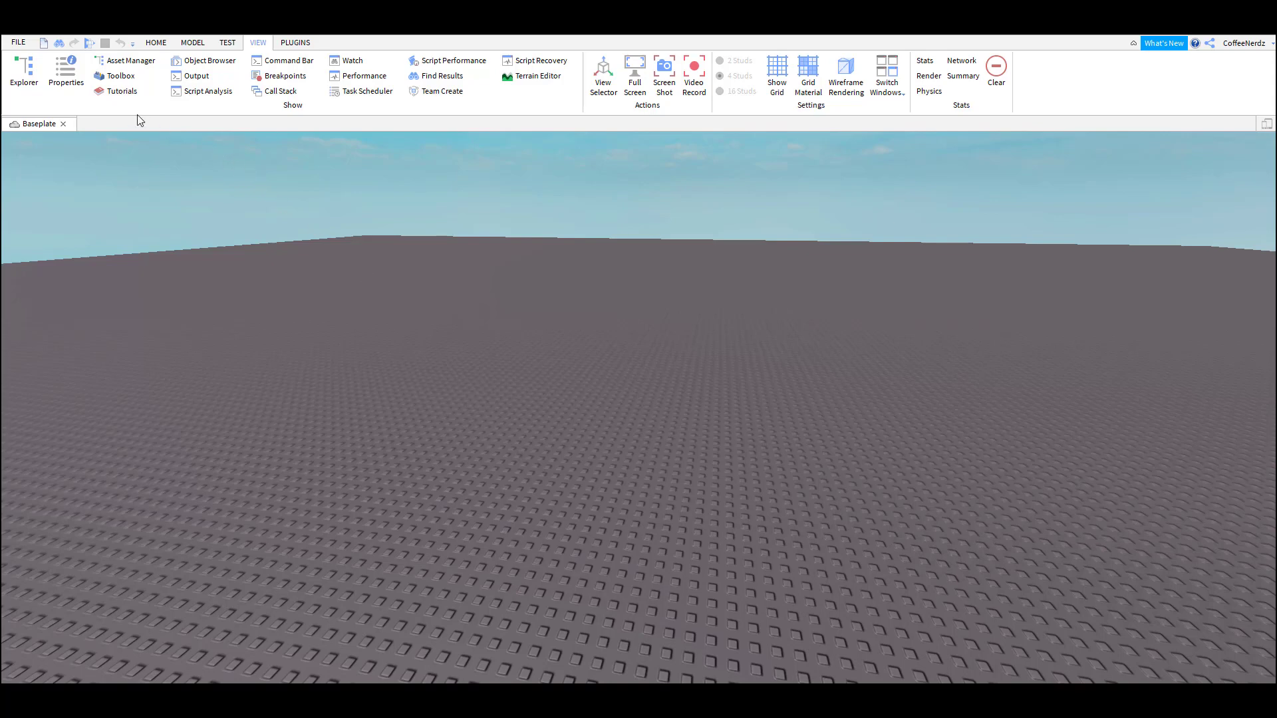
Show the Explorer, Properties and Output panels, enlarging Properties beneath Explorer.
click(29, 75)
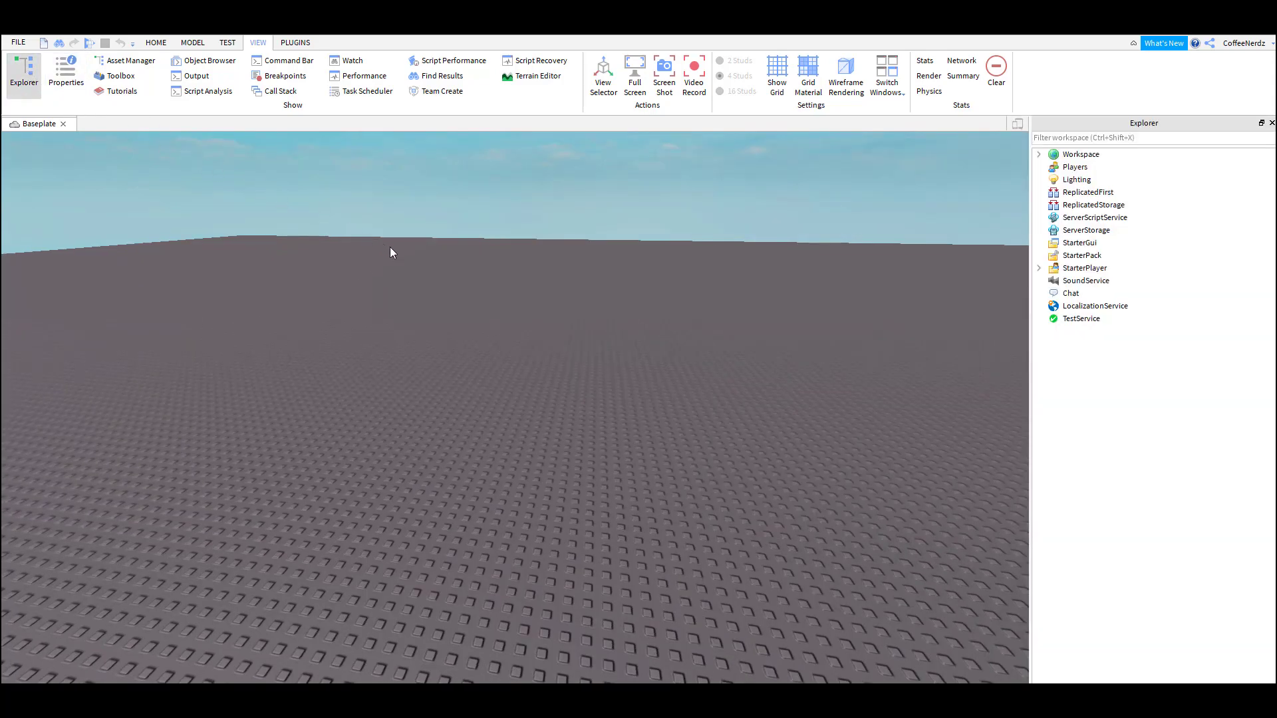
click(67, 79)
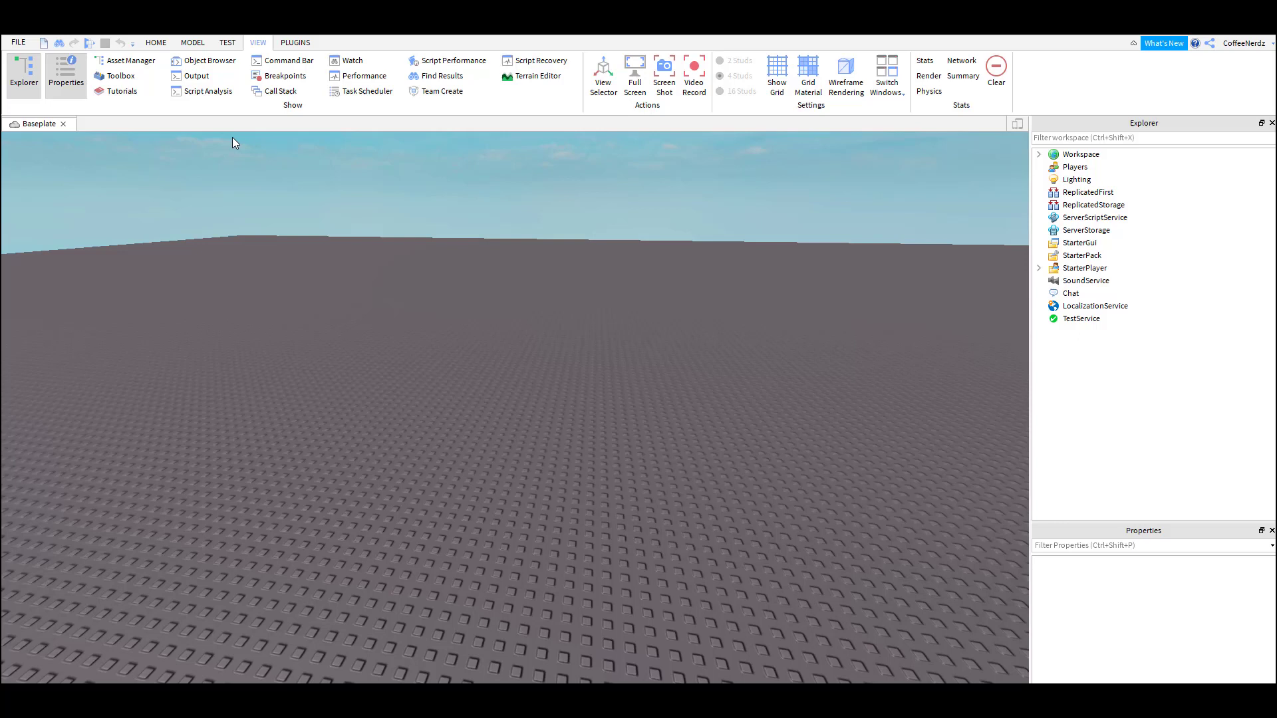
click(194, 76)
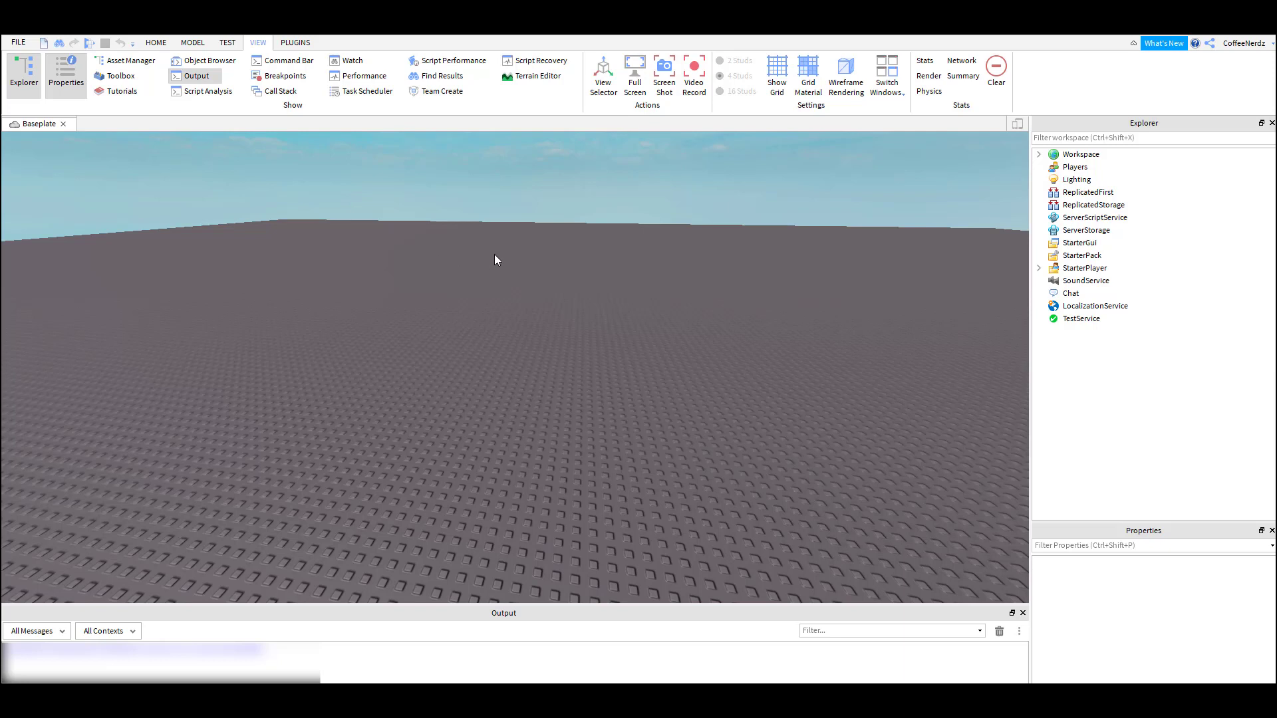
drag(1059, 123, 1144, 133)
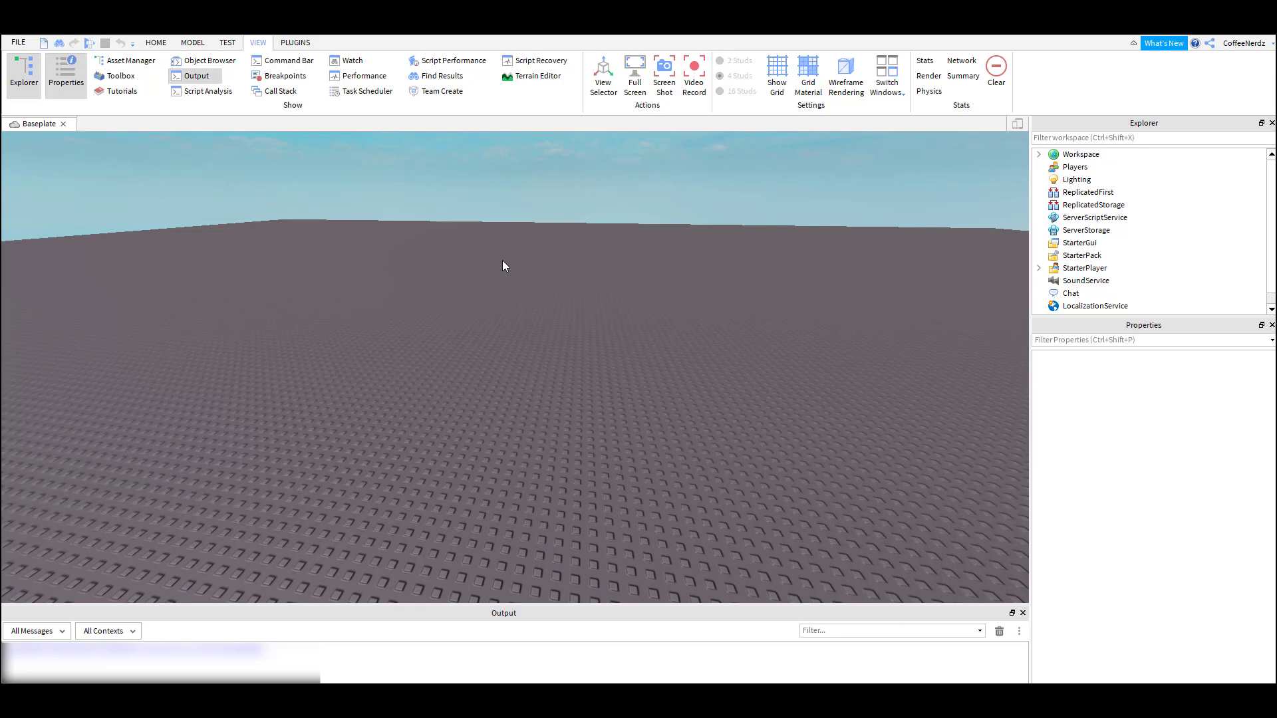
Change the Theme in Studio Settings to Dark and close the settings window.
click(19, 43)
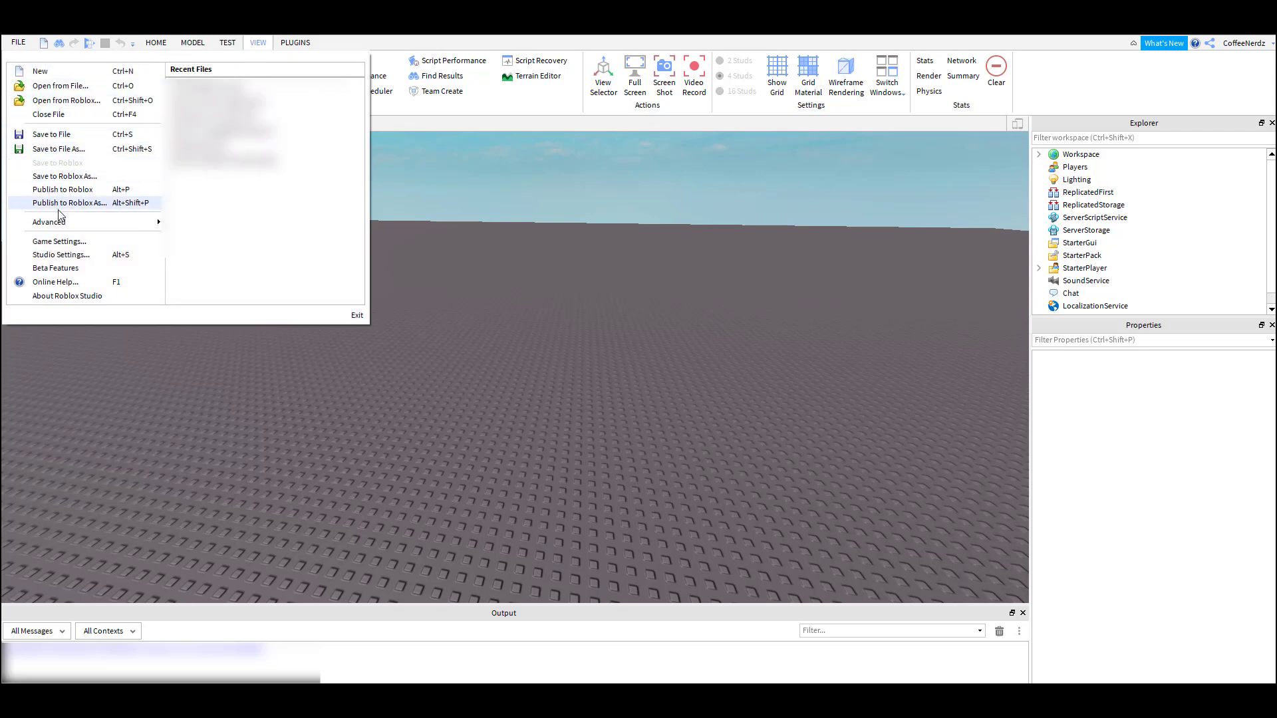
click(61, 254)
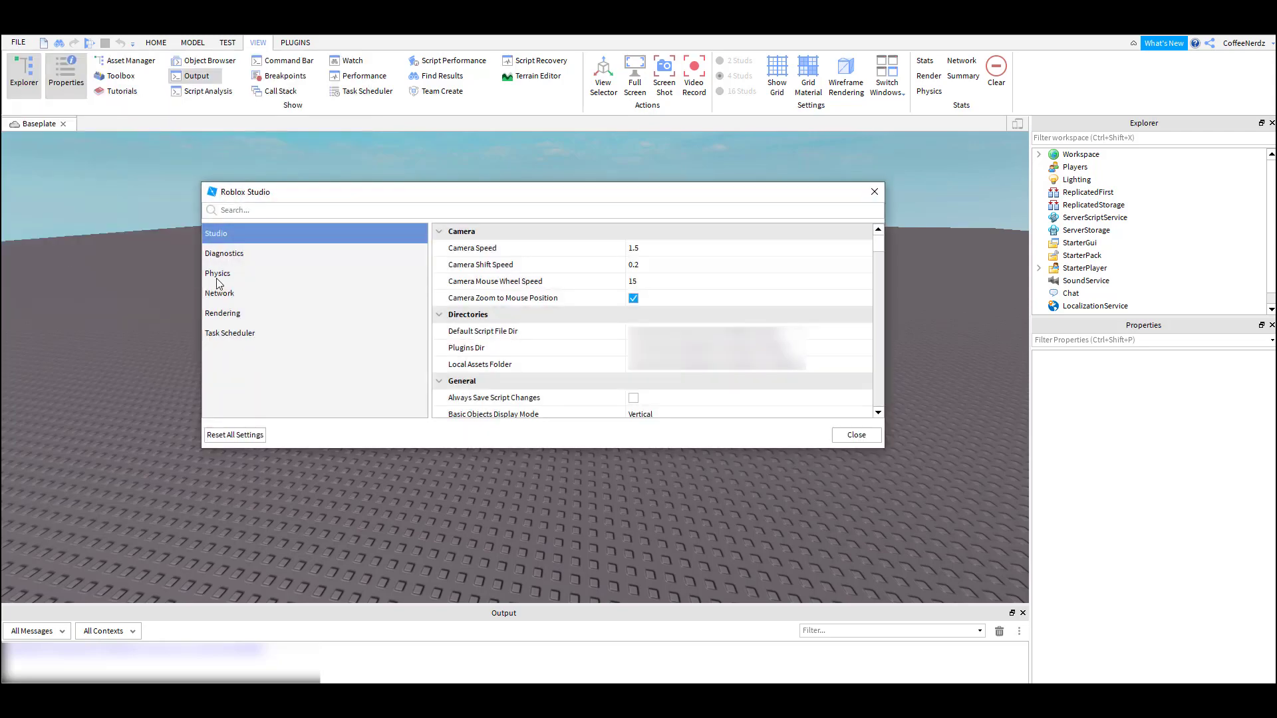
scroll(743, 352, down, 2)
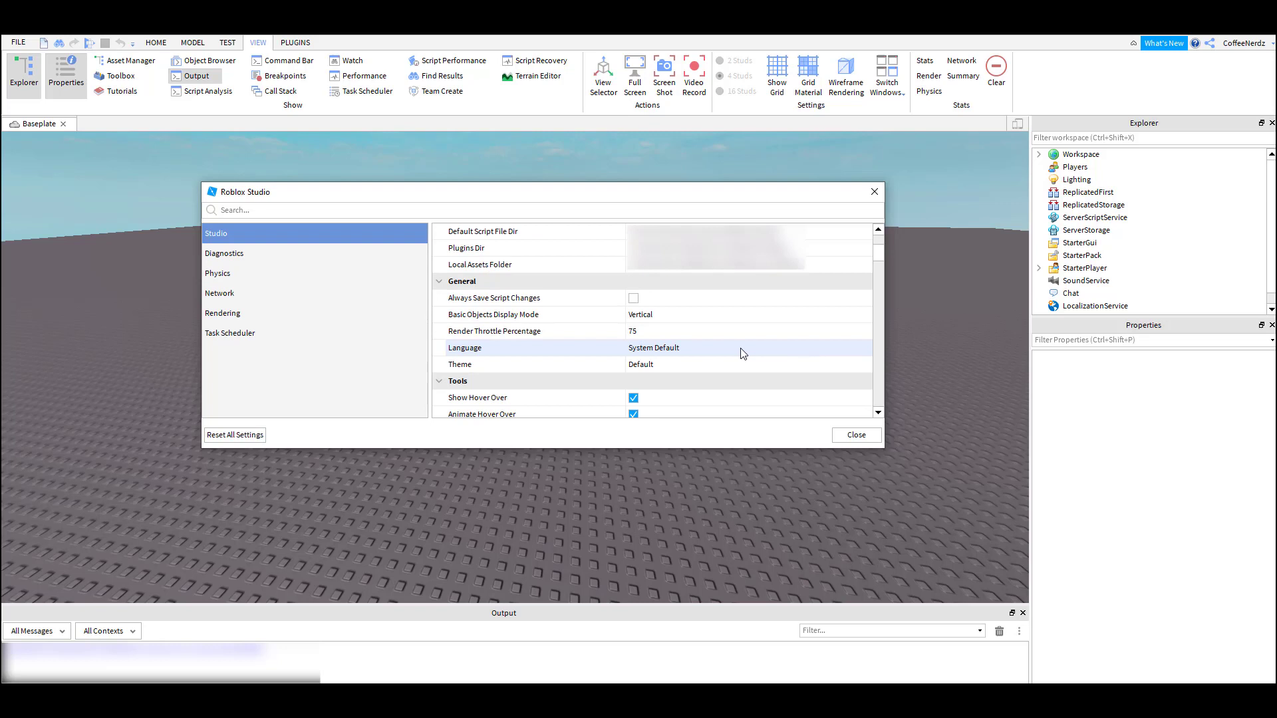
click(725, 364)
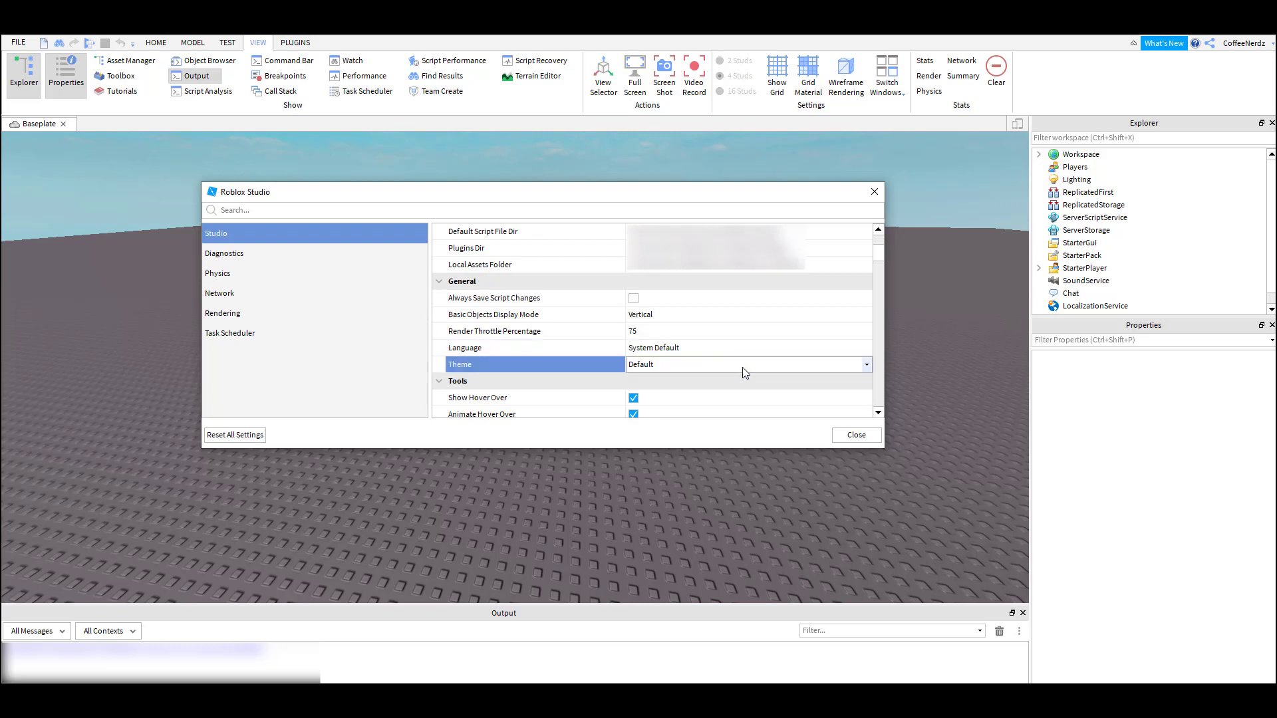
click(866, 365)
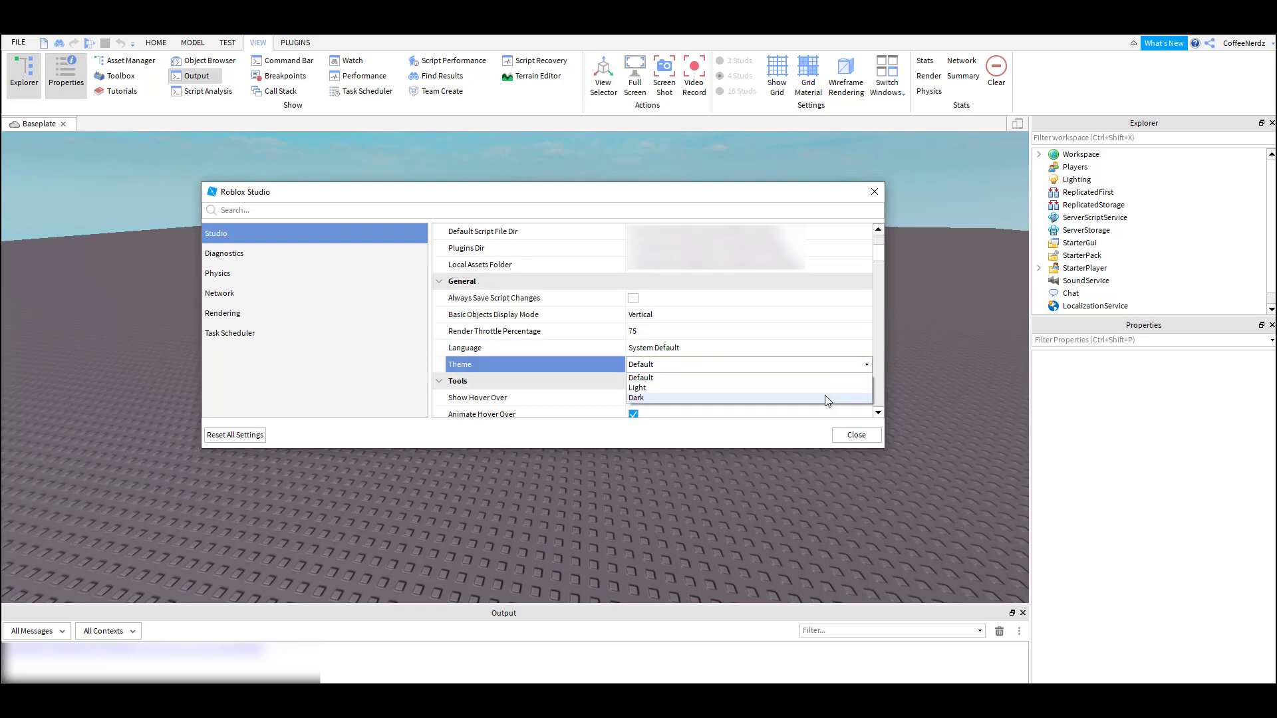
click(819, 398)
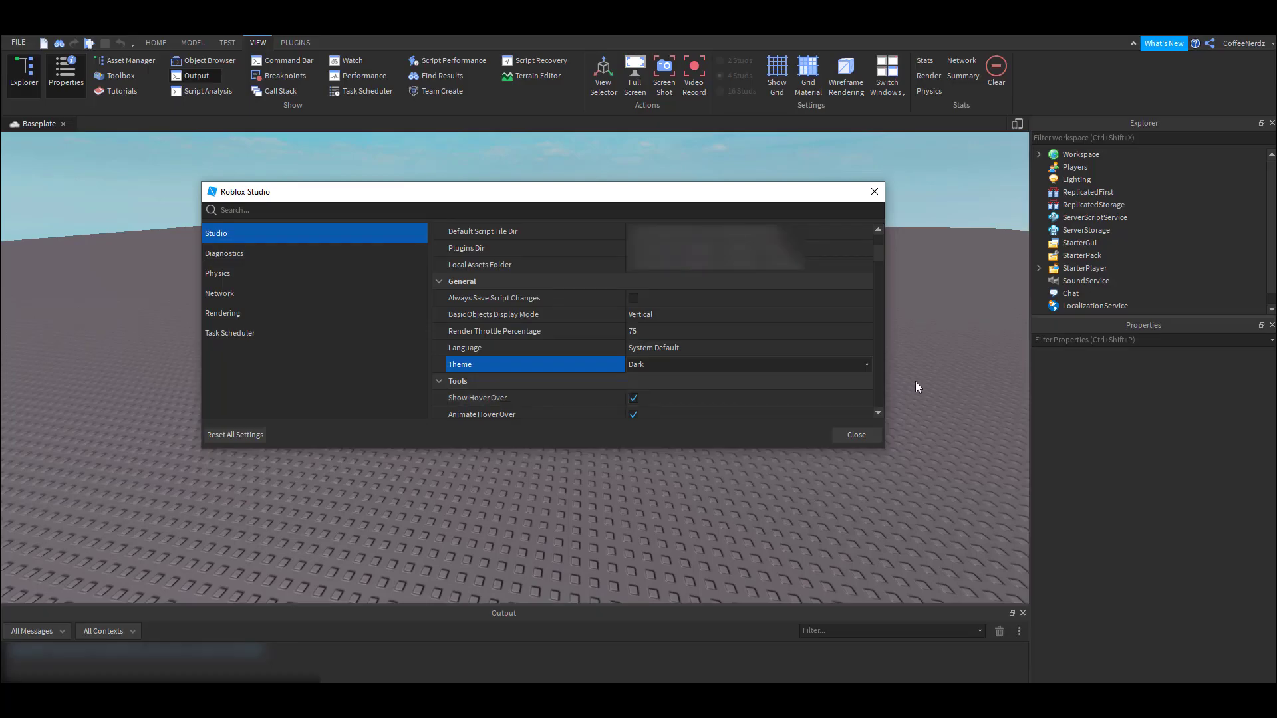
click(875, 193)
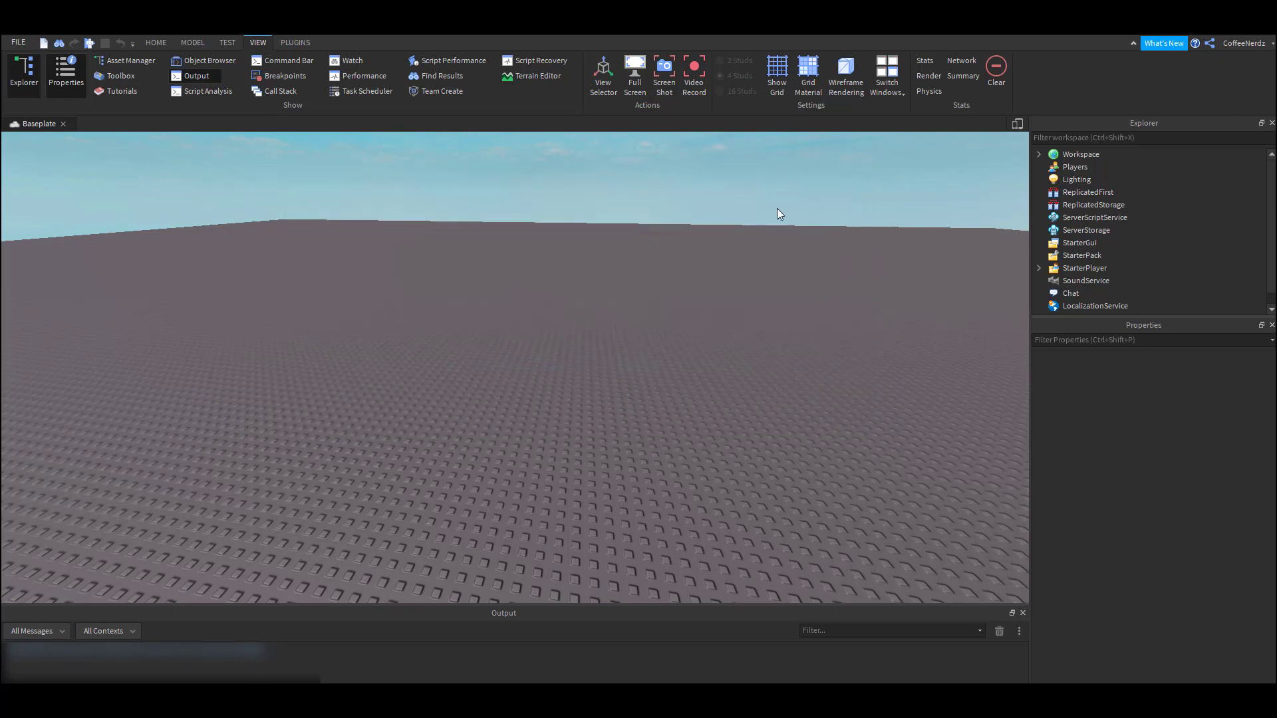
Tilt the view toward the baseplate and insert a grey block Part from Home.
click(157, 43)
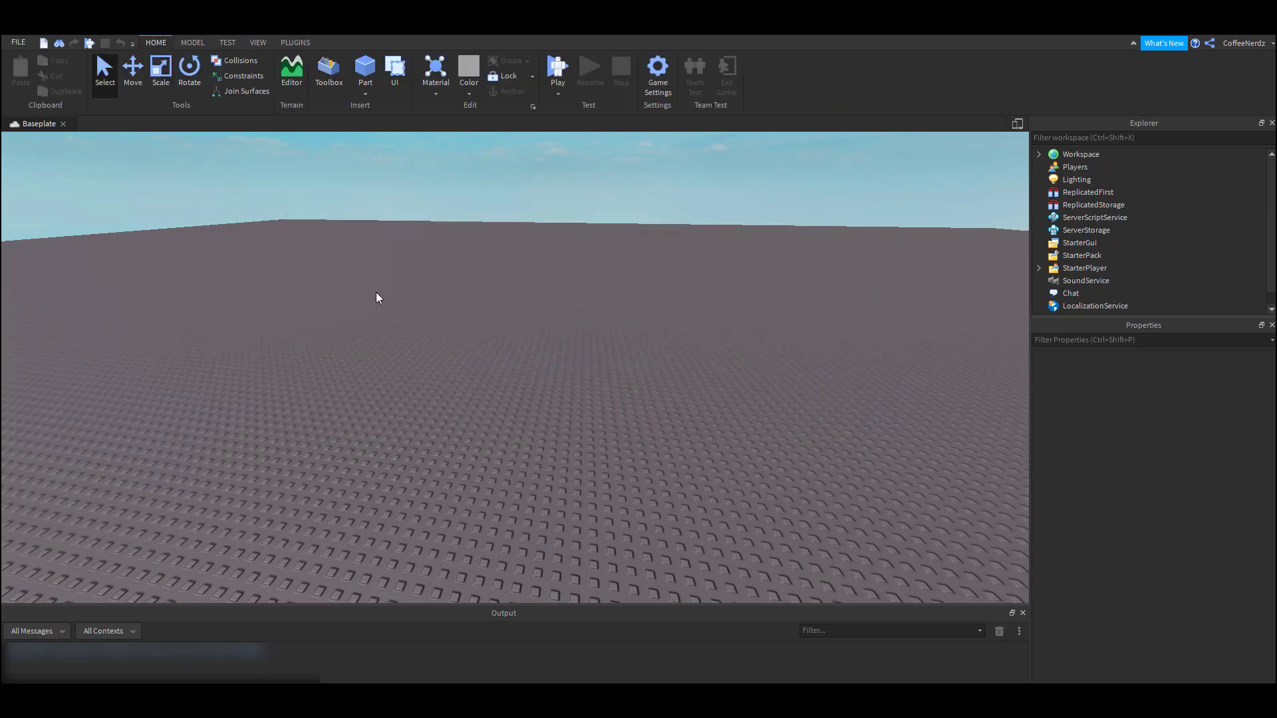
right_drag(376, 298, 377, 302)
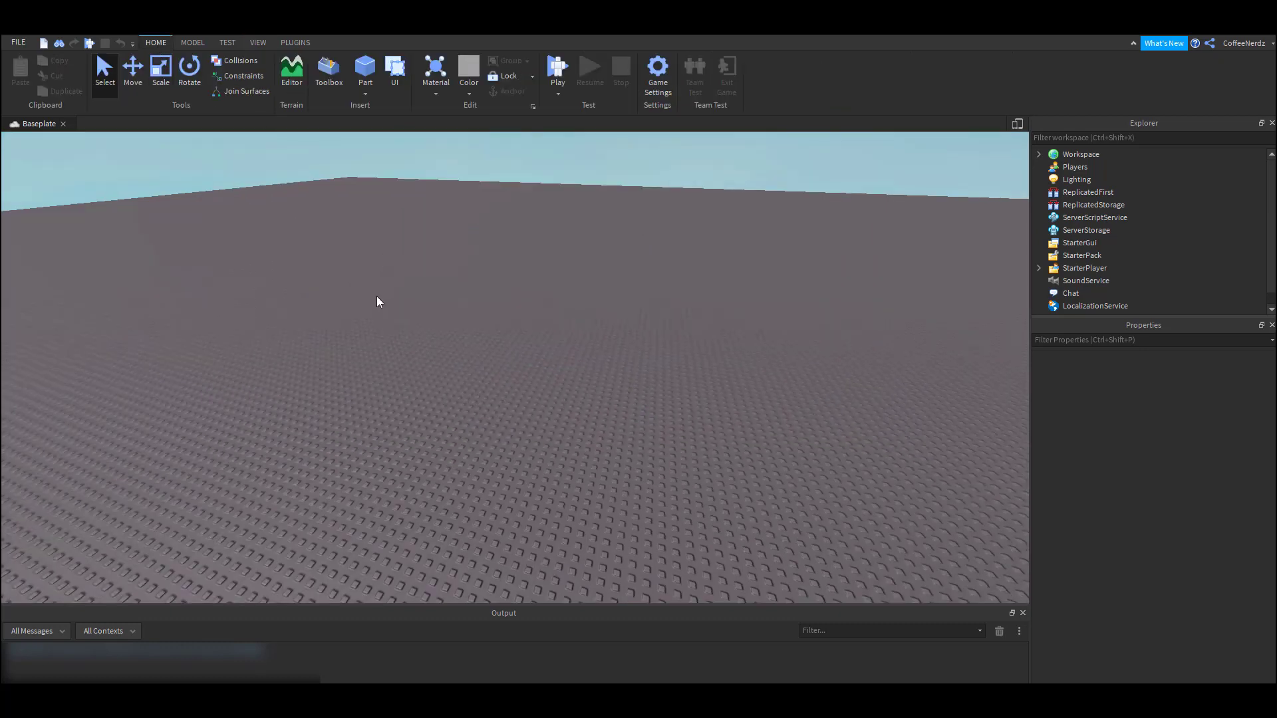
click(365, 73)
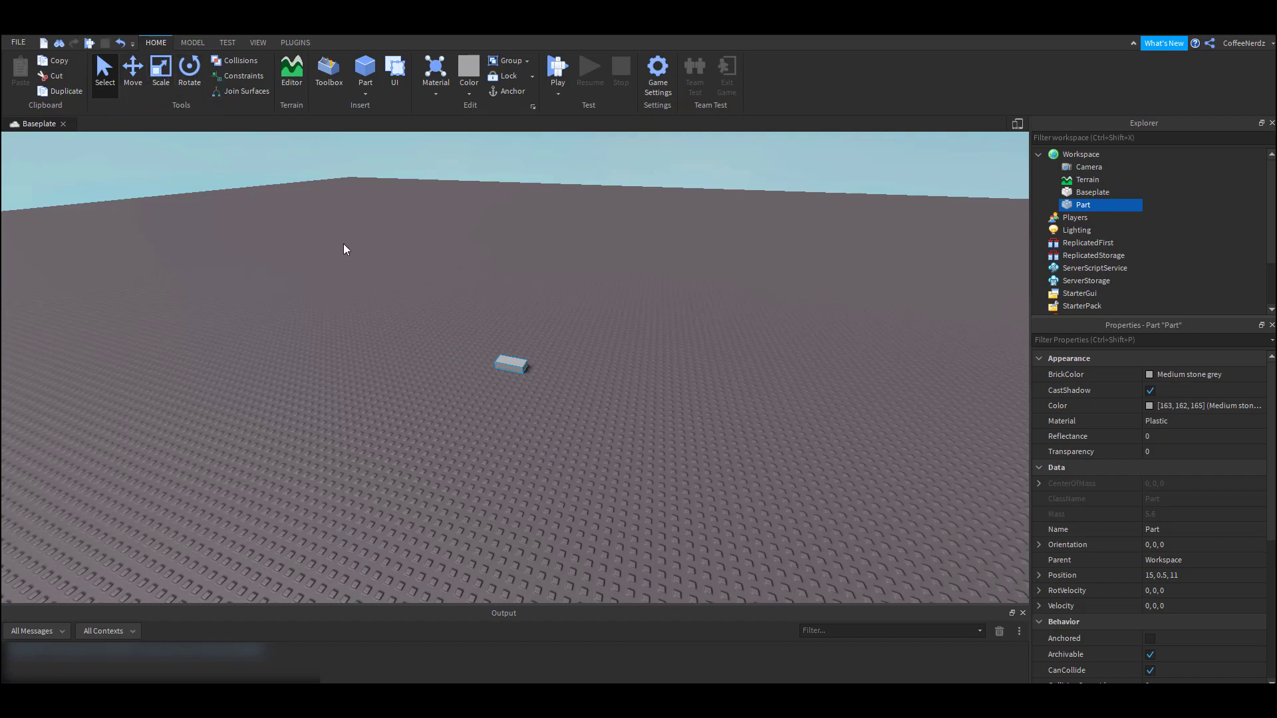
click(365, 93)
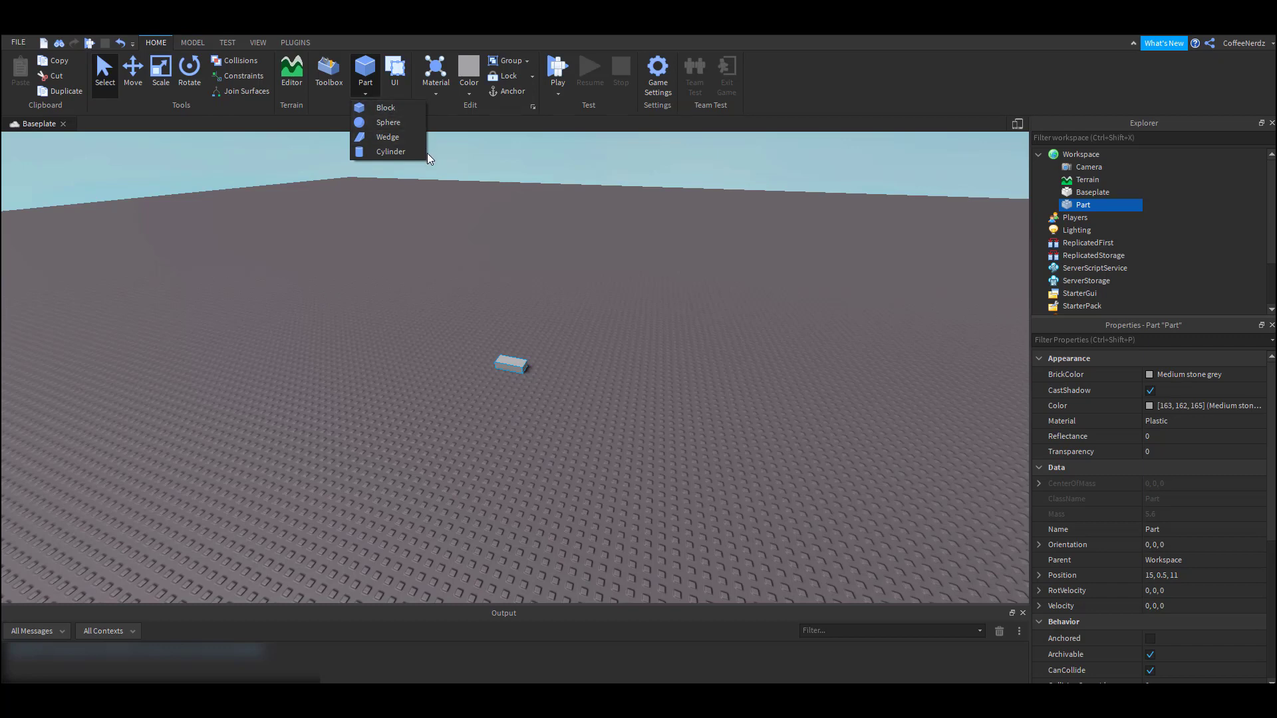
click(394, 123)
drag(509, 347, 447, 399)
right_drag(469, 418, 473, 429)
scroll(473, 432, up, 3)
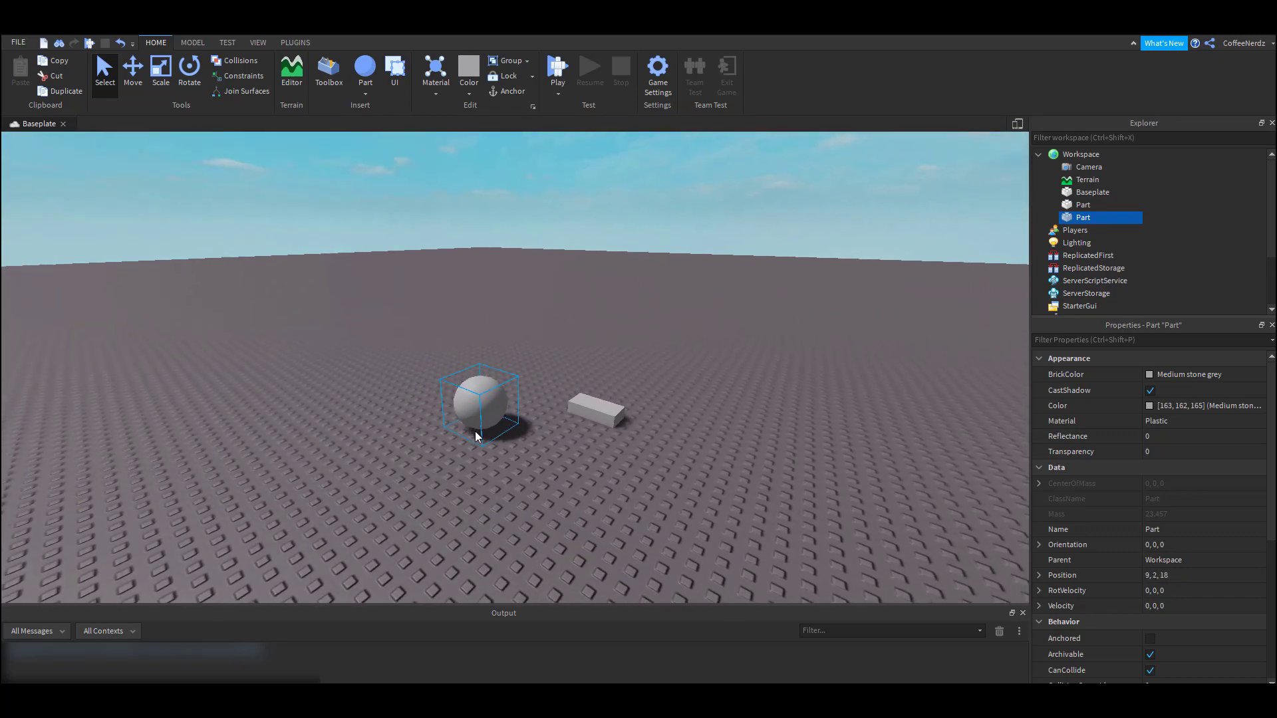
click(161, 69)
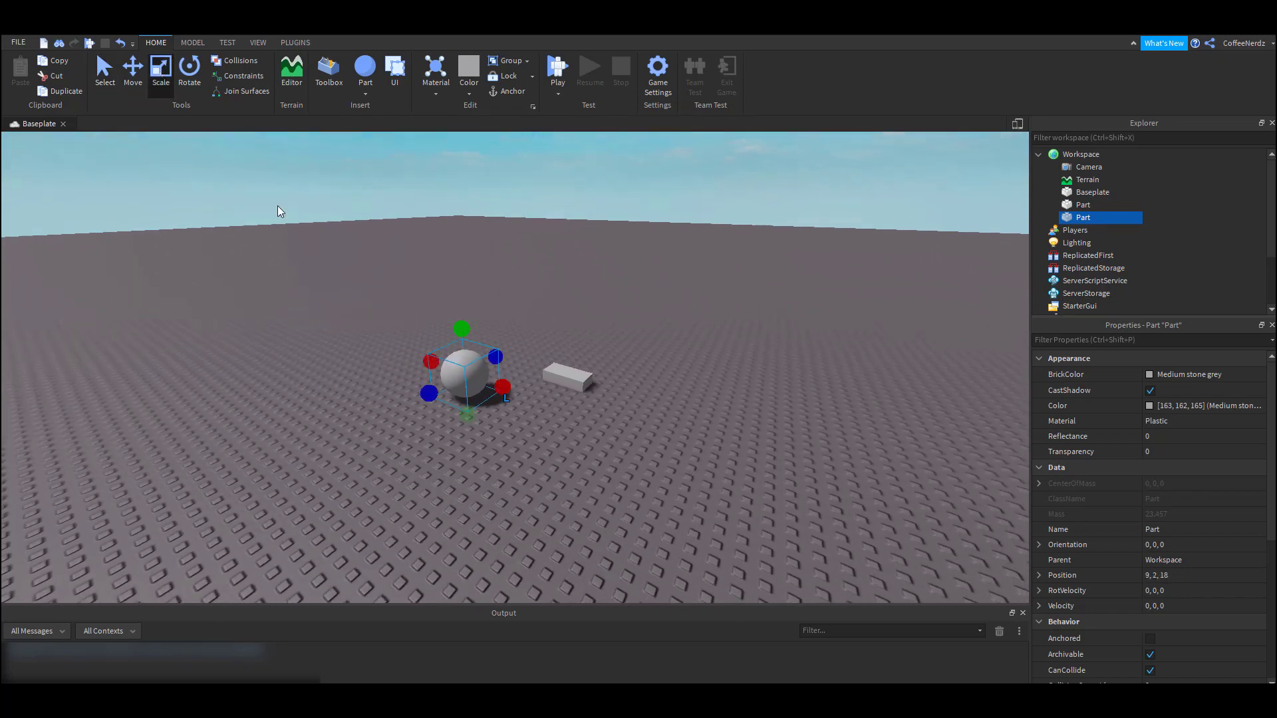
drag(457, 338, 452, 327)
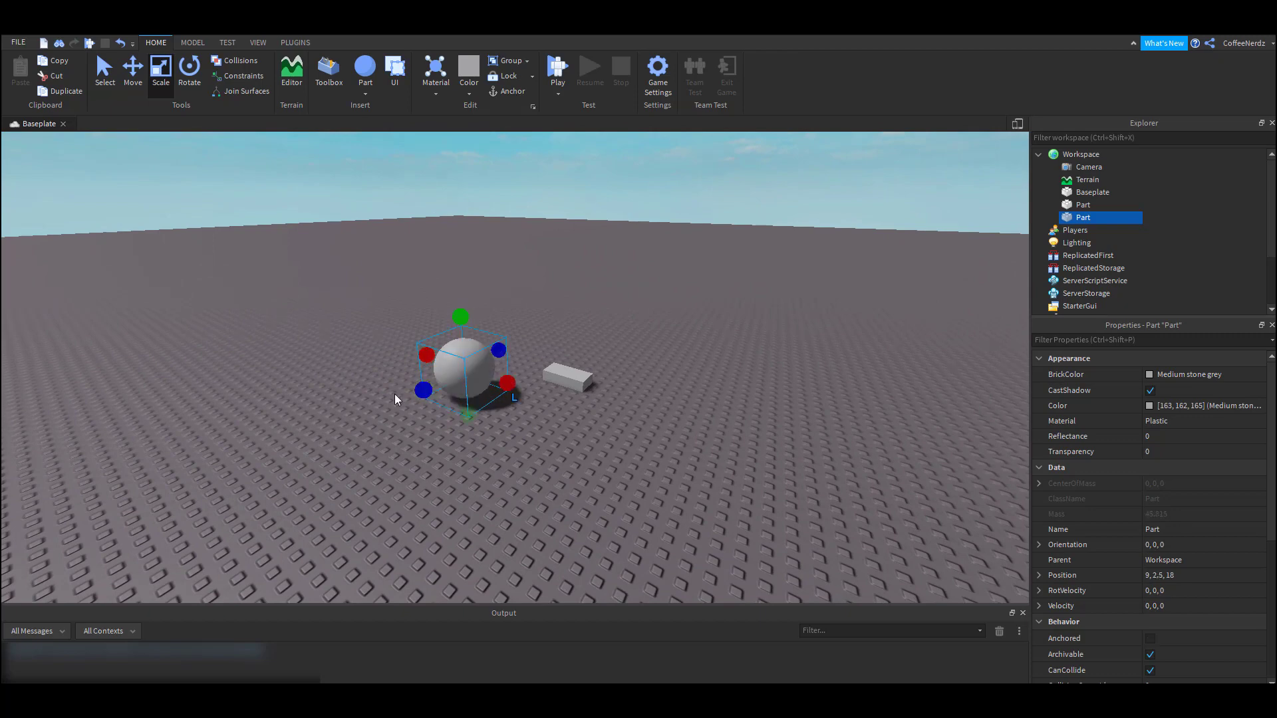
click(353, 359)
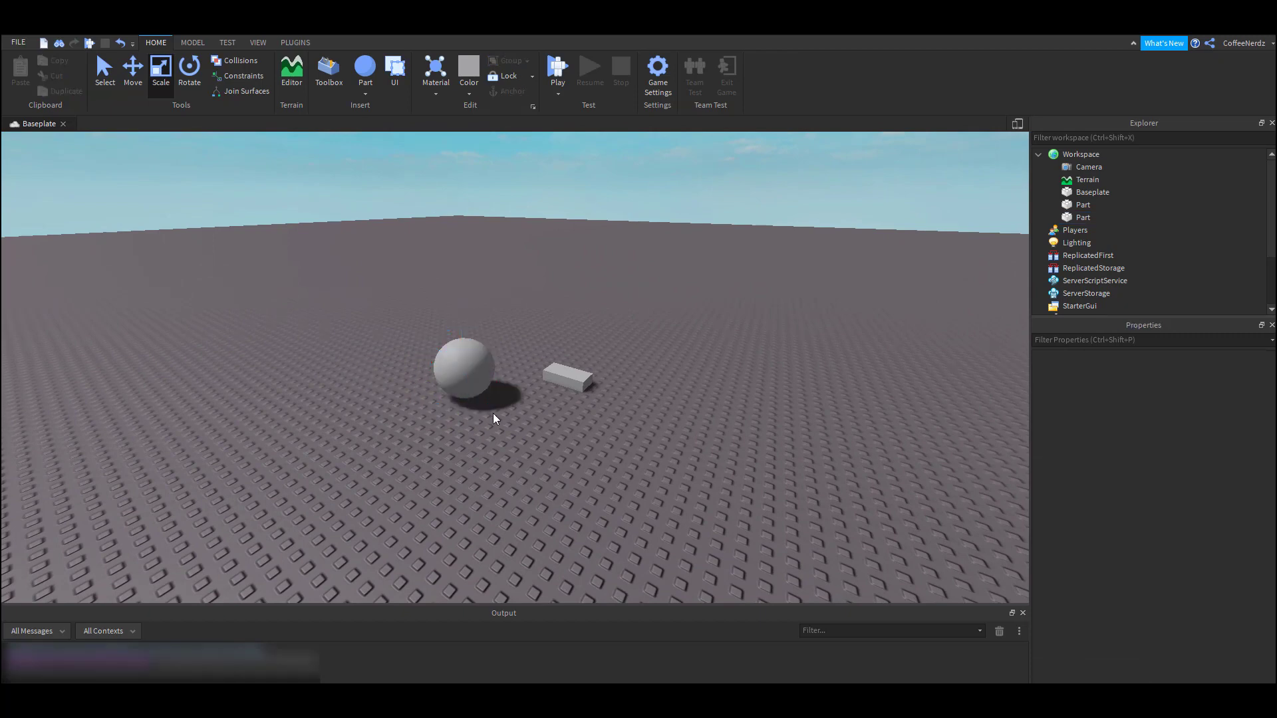
click(570, 377)
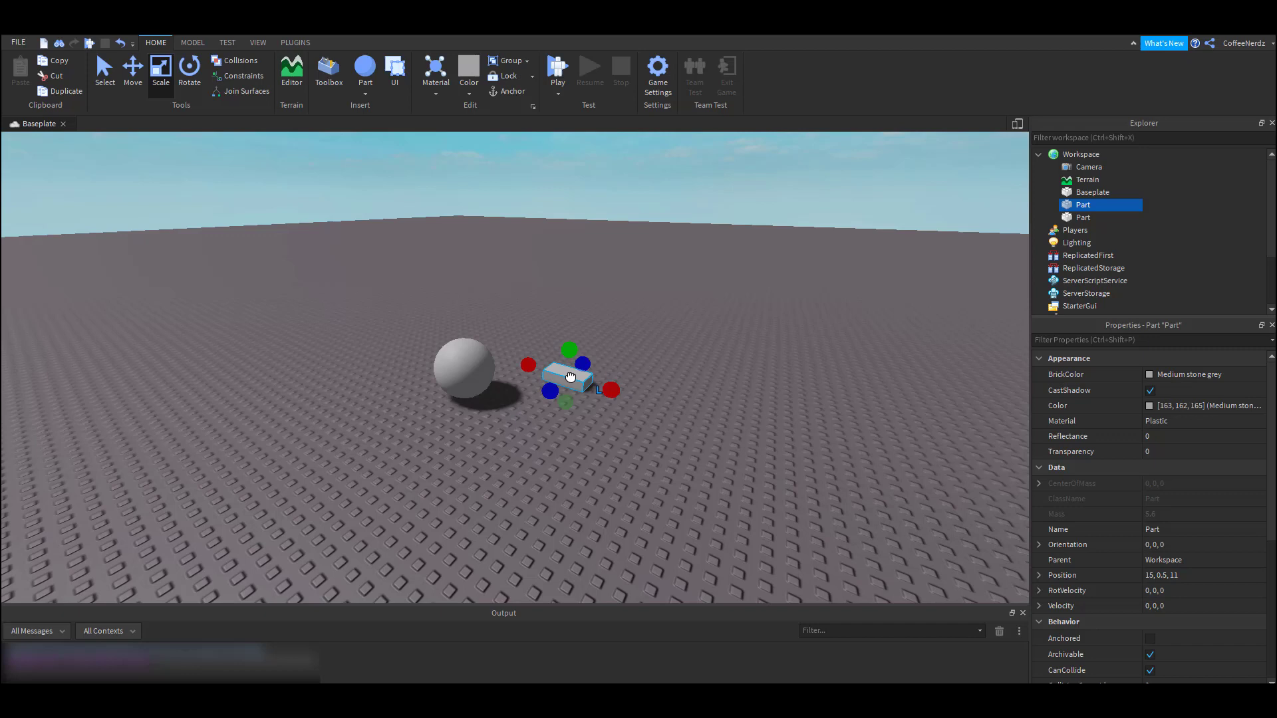
key(Delete)
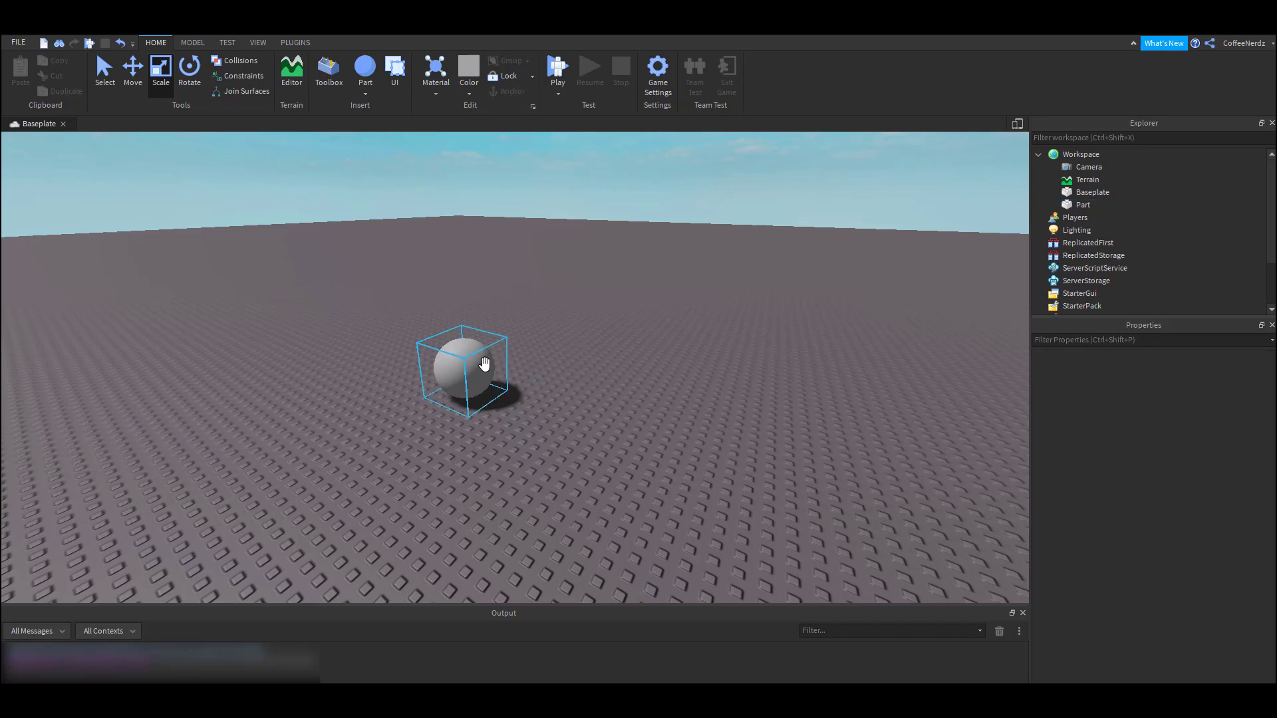
right_click(484, 364)
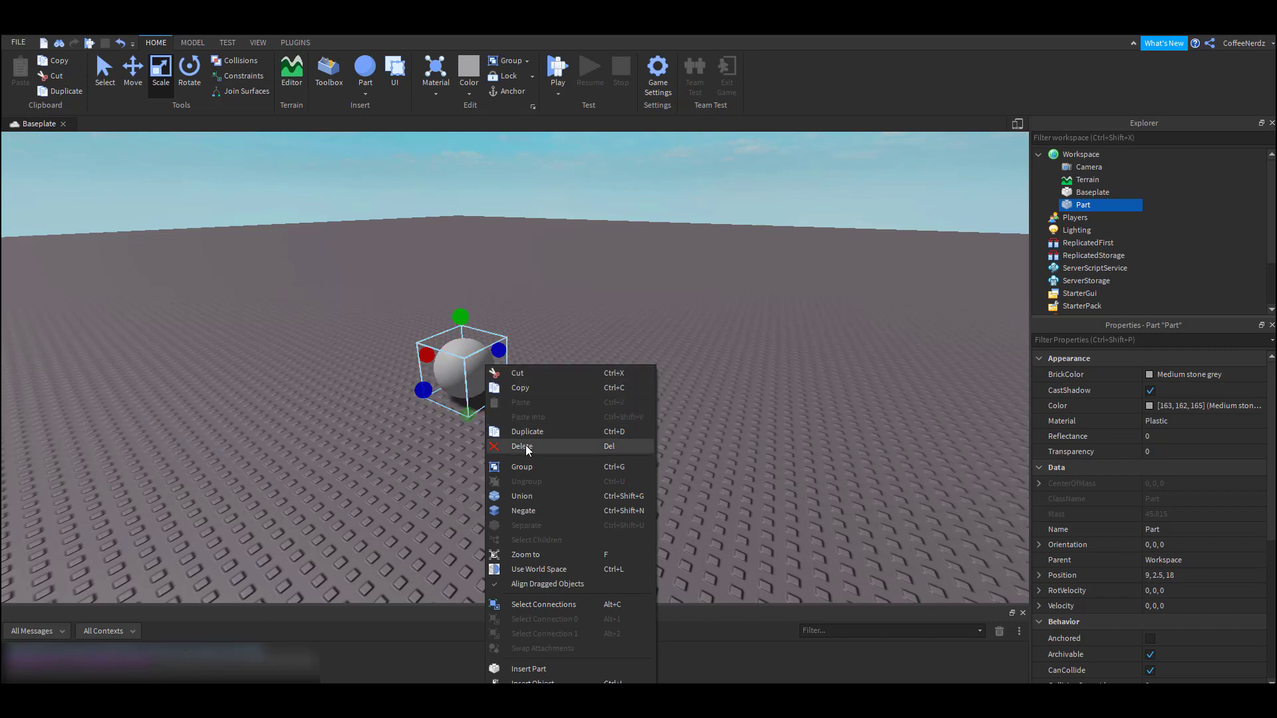
click(594, 341)
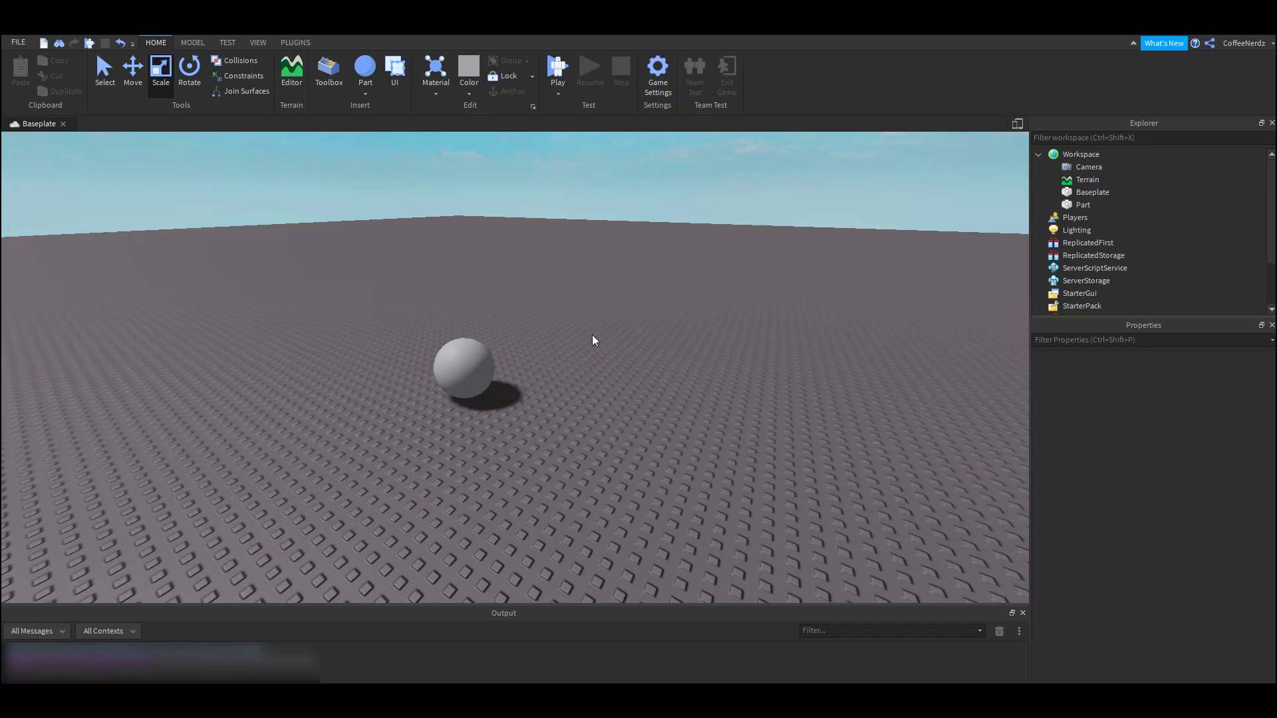
Give the sphere Slate material and Teal colour (18, 238, 212), then deselect it.
click(462, 365)
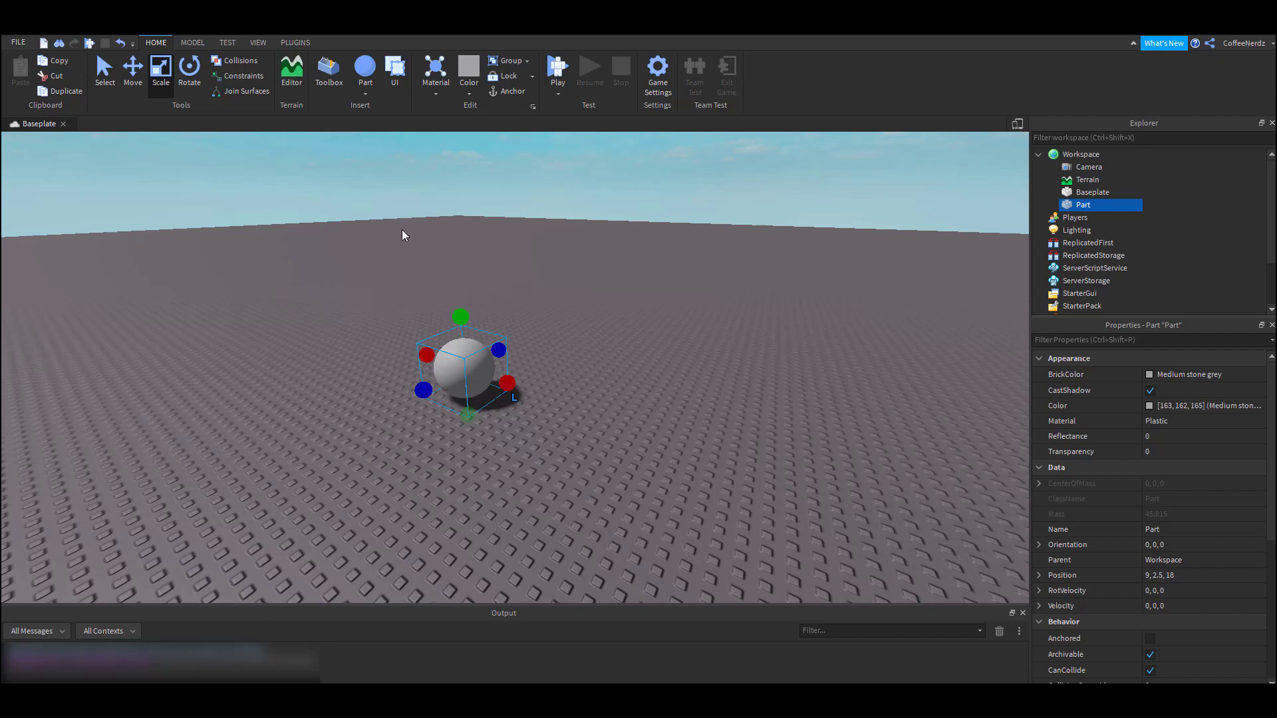
click(440, 92)
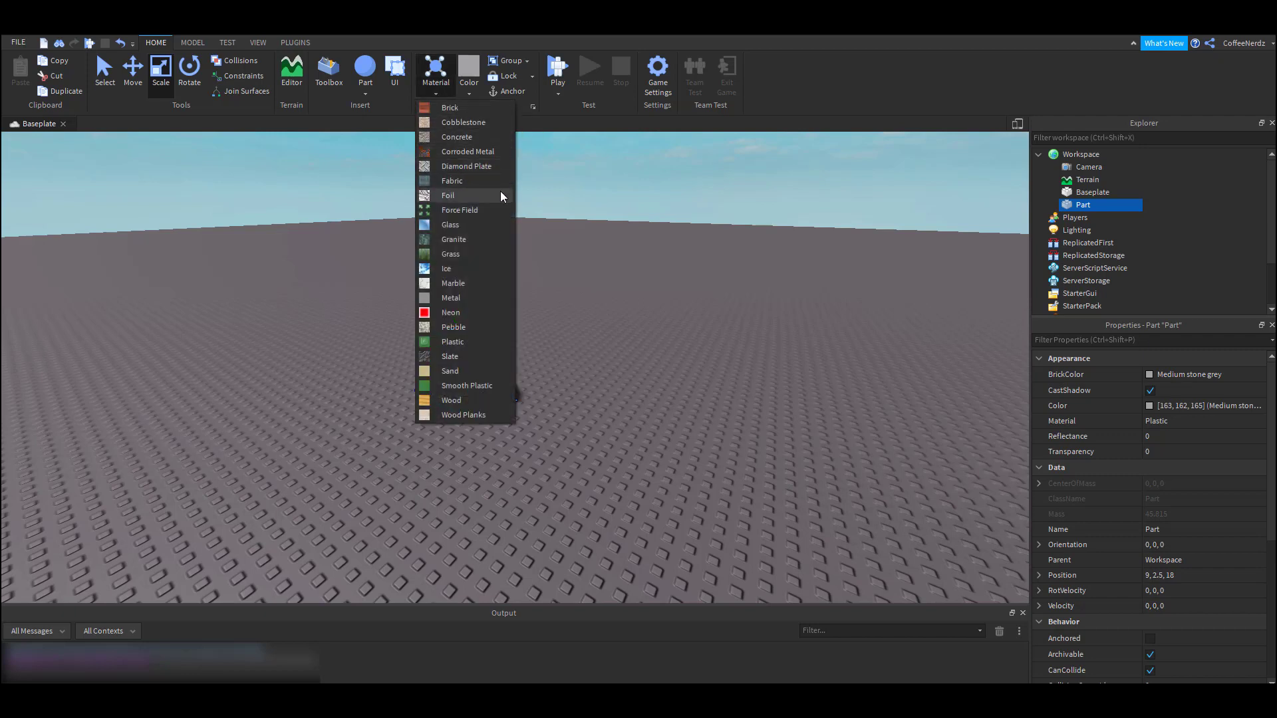
click(493, 357)
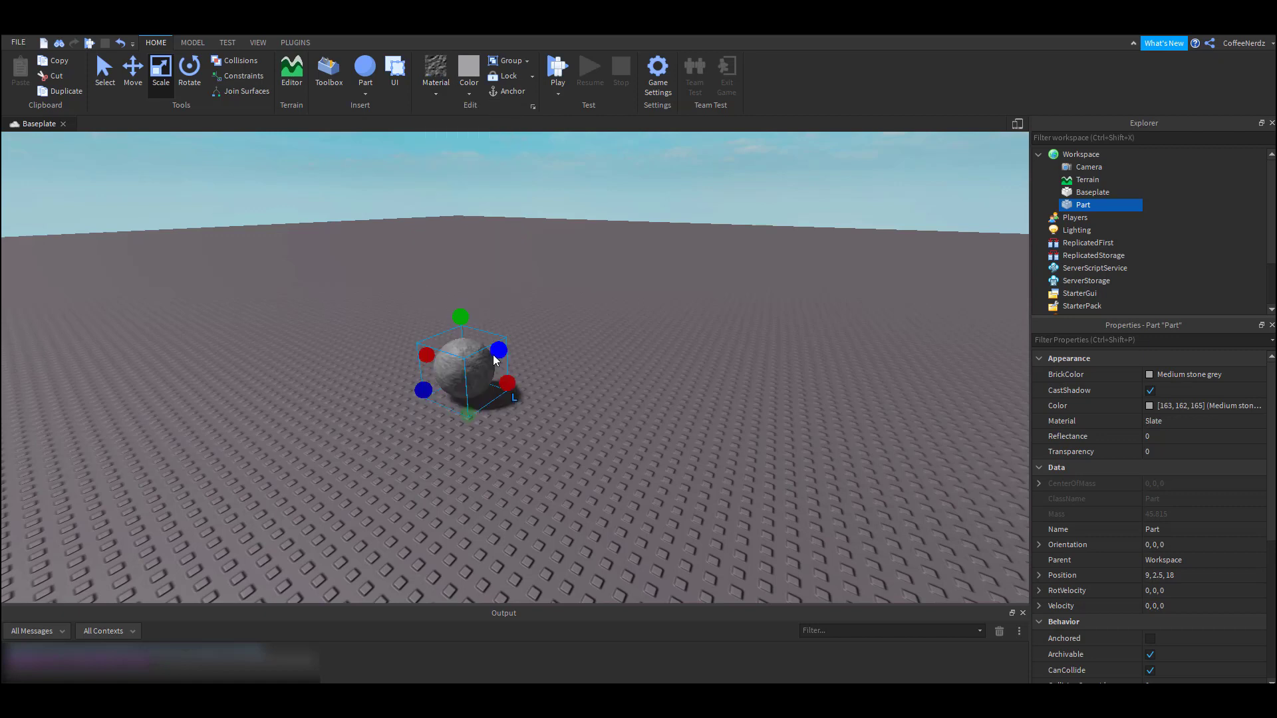
click(470, 92)
click(552, 131)
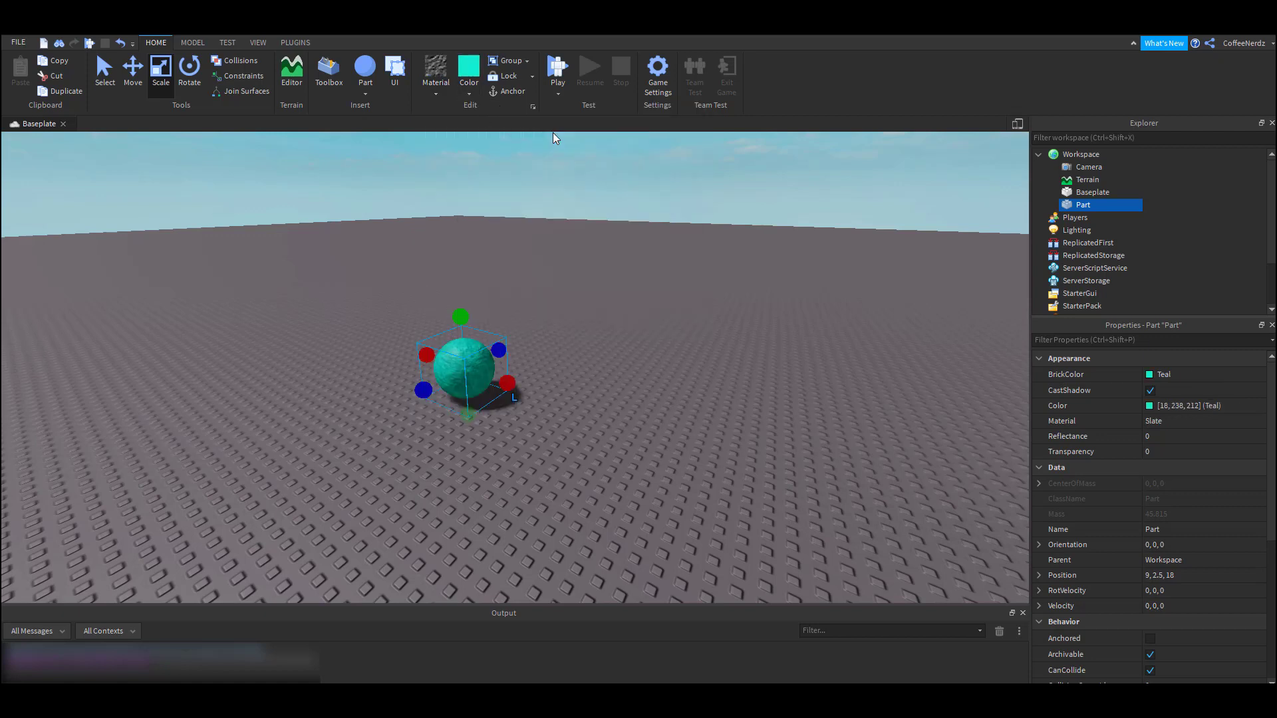
click(562, 306)
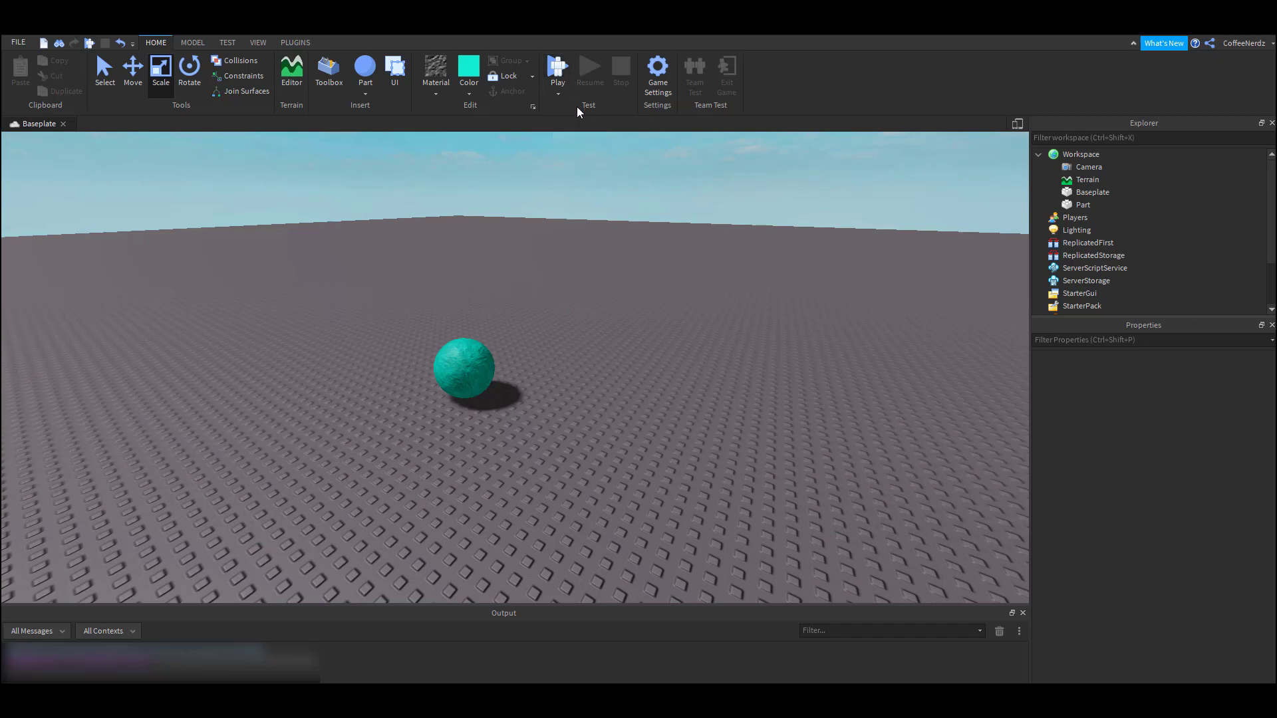
click(557, 70)
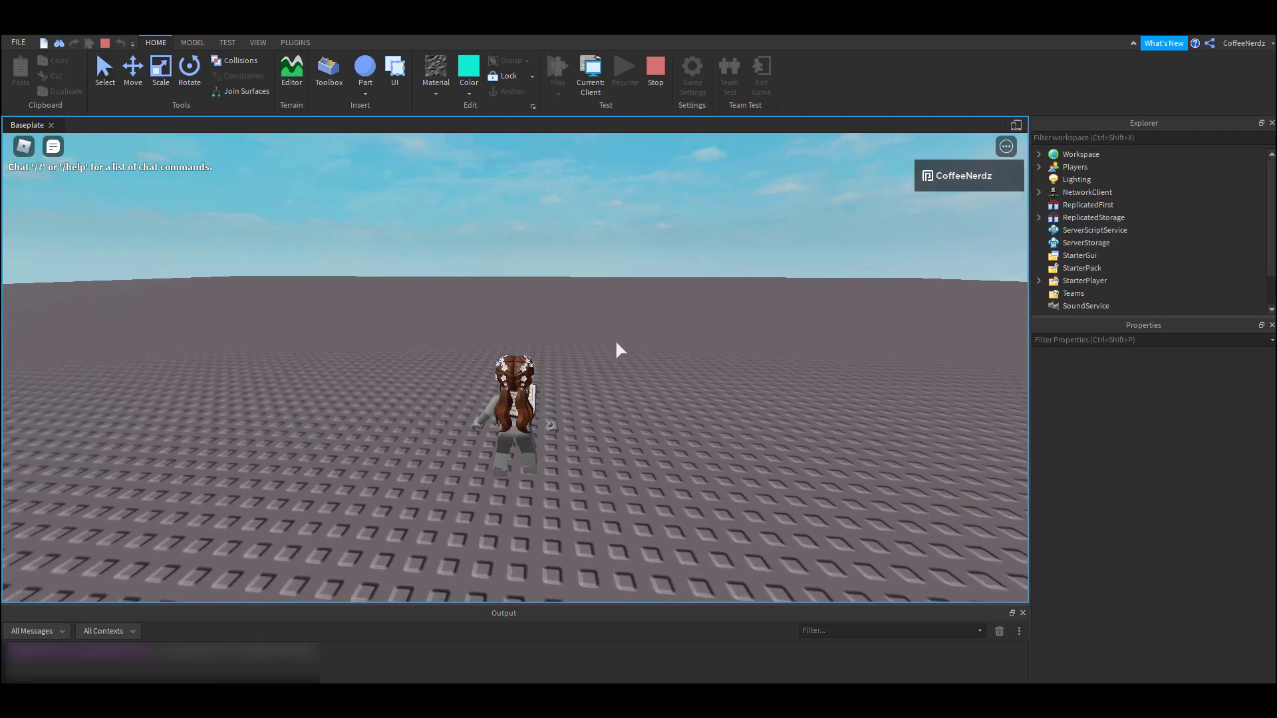
key(w)
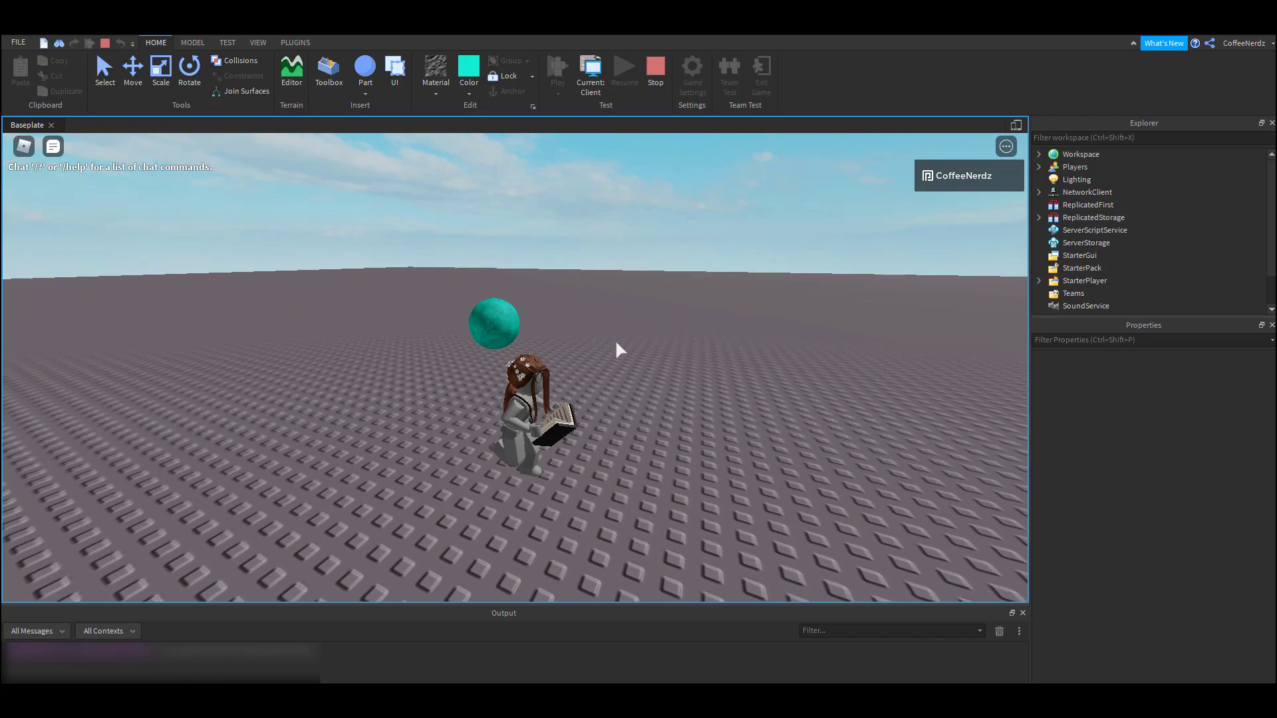
key(w)
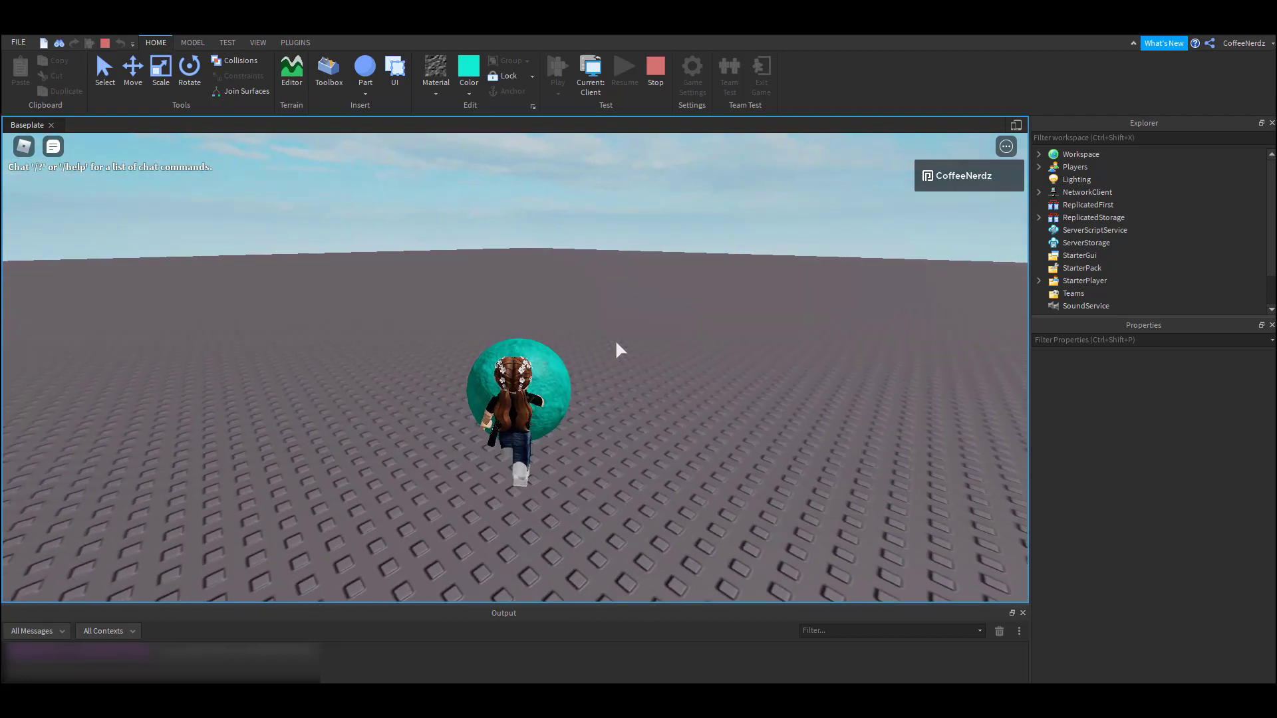
key(a)
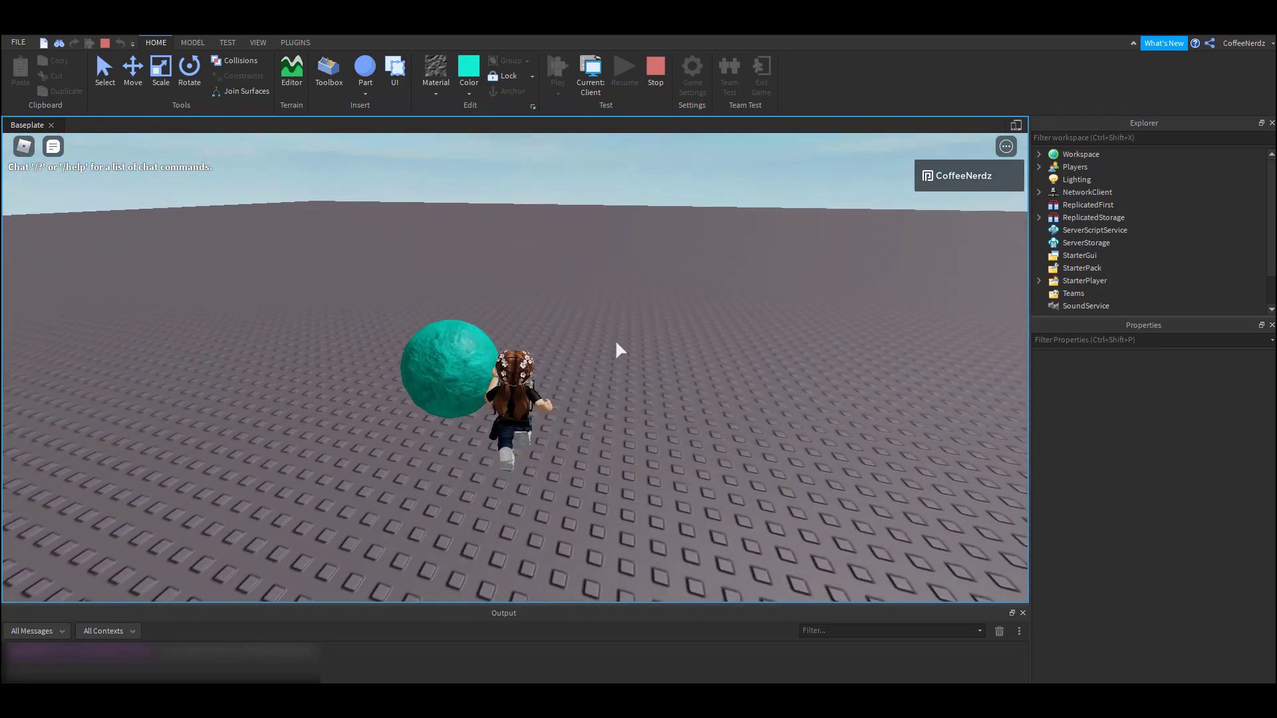
key(w)
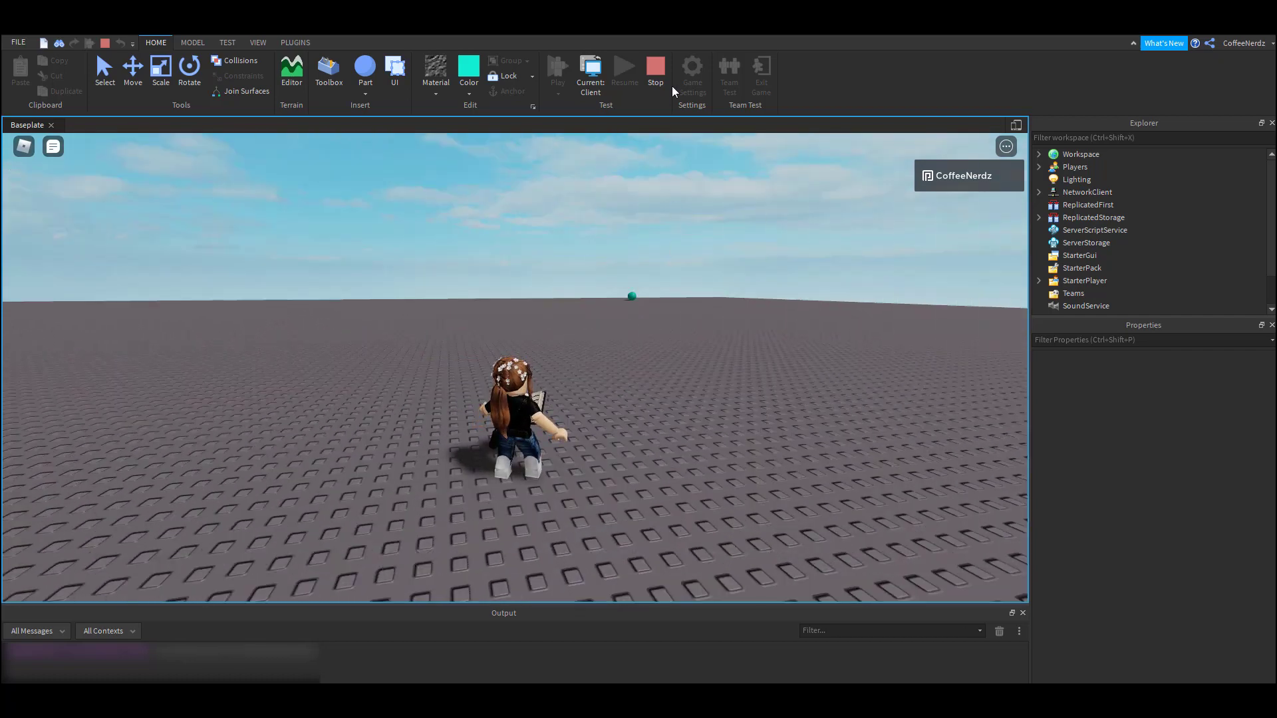
click(656, 69)
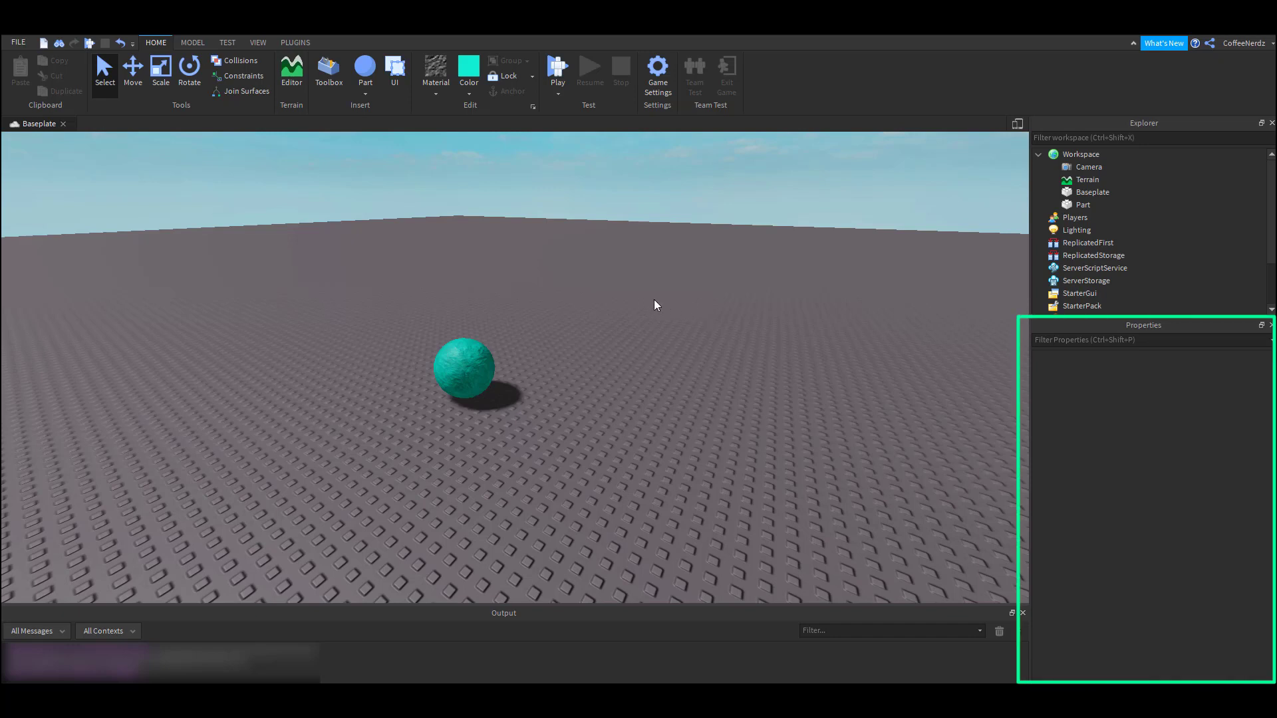
Turn on the teal sphere's Anchored property and start a Play test.
click(477, 368)
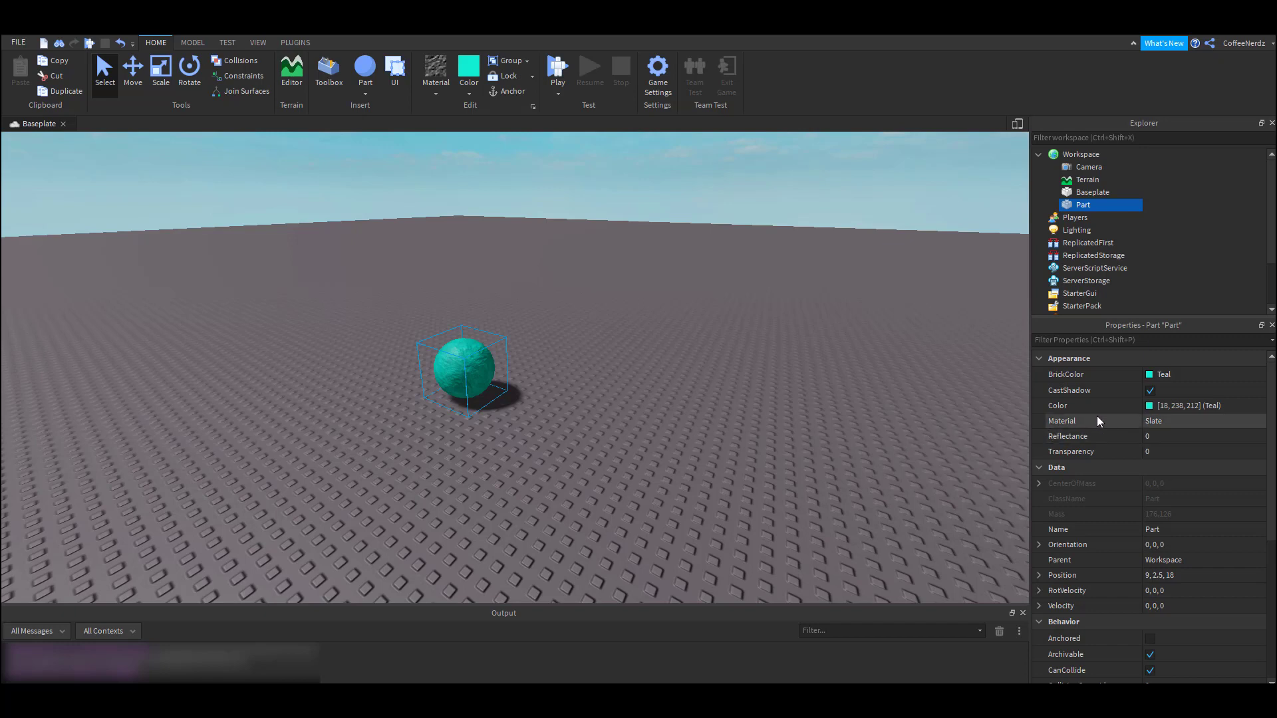
scroll(1114, 456, down, 6)
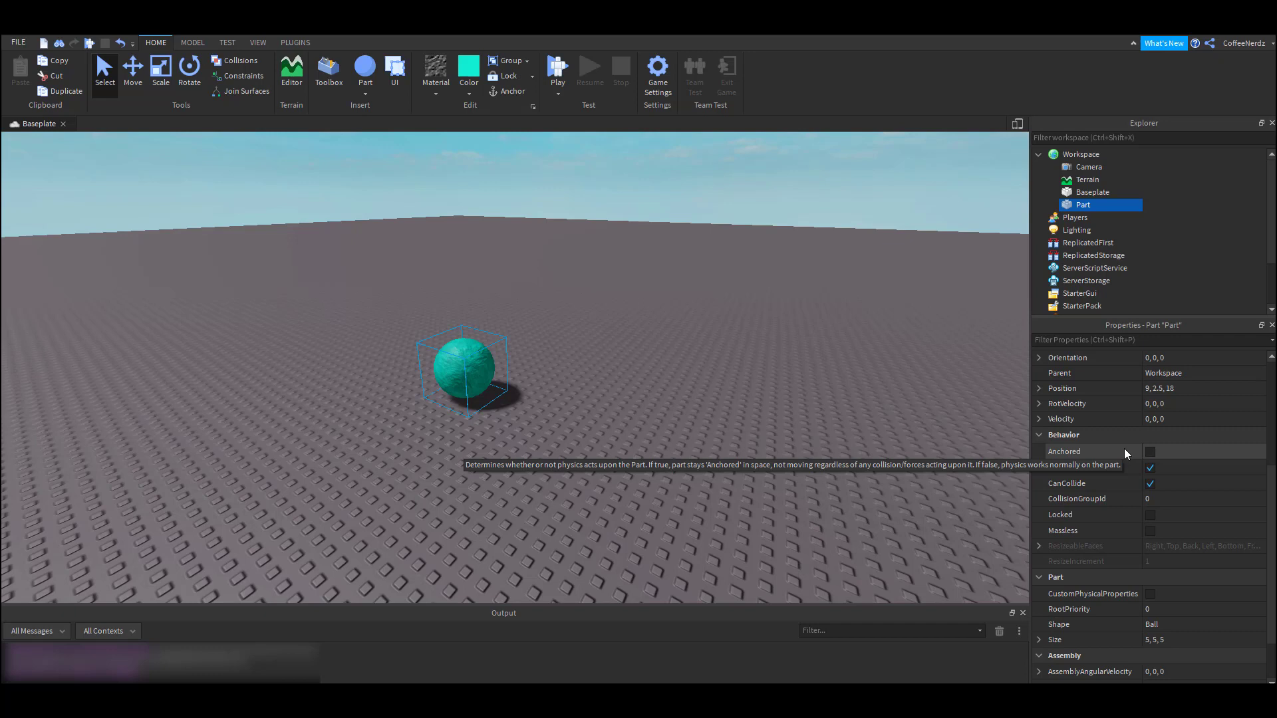
click(1150, 452)
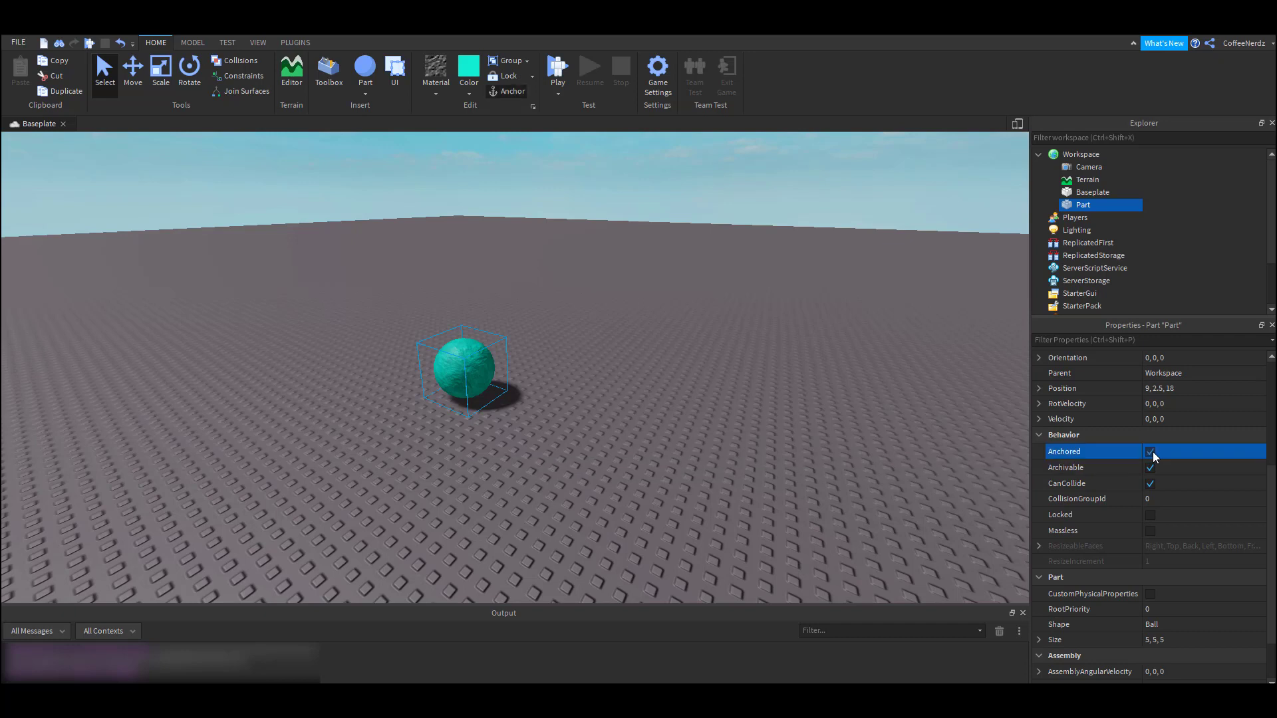
click(1150, 453)
click(1150, 452)
click(566, 80)
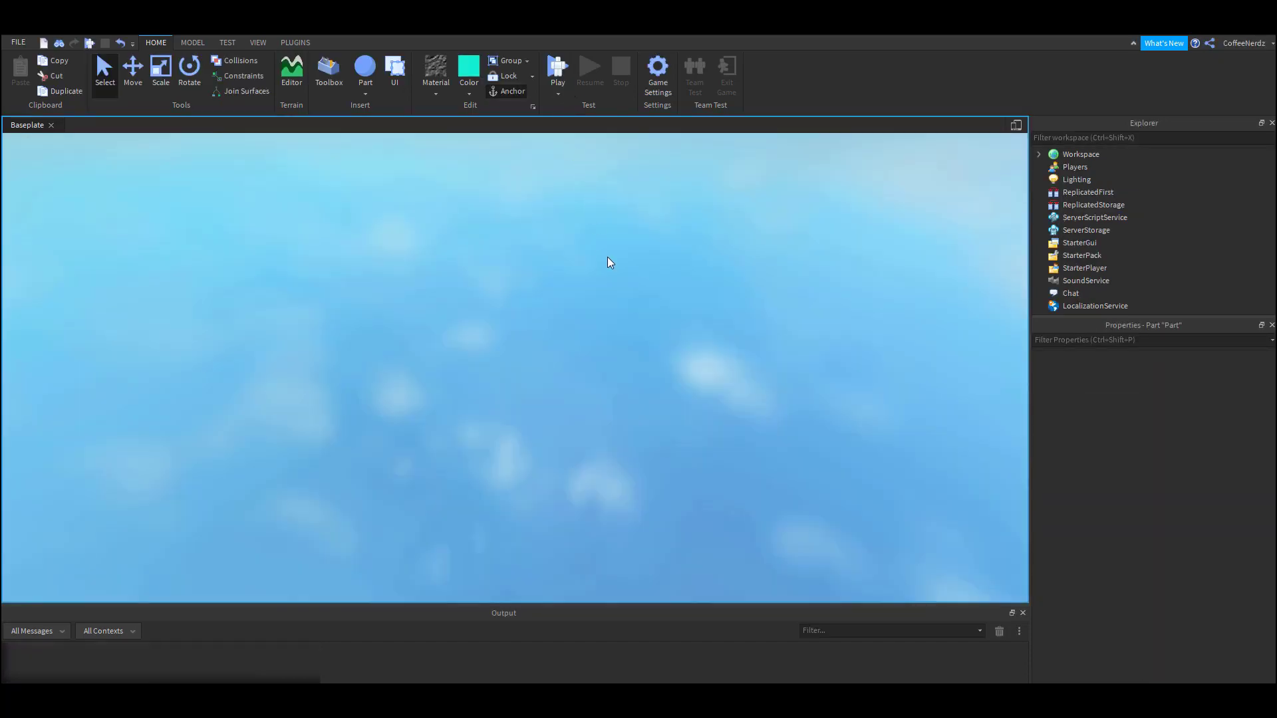
Walk the avatar around and into the anchored teal sphere to check it stays fixed.
key(w)
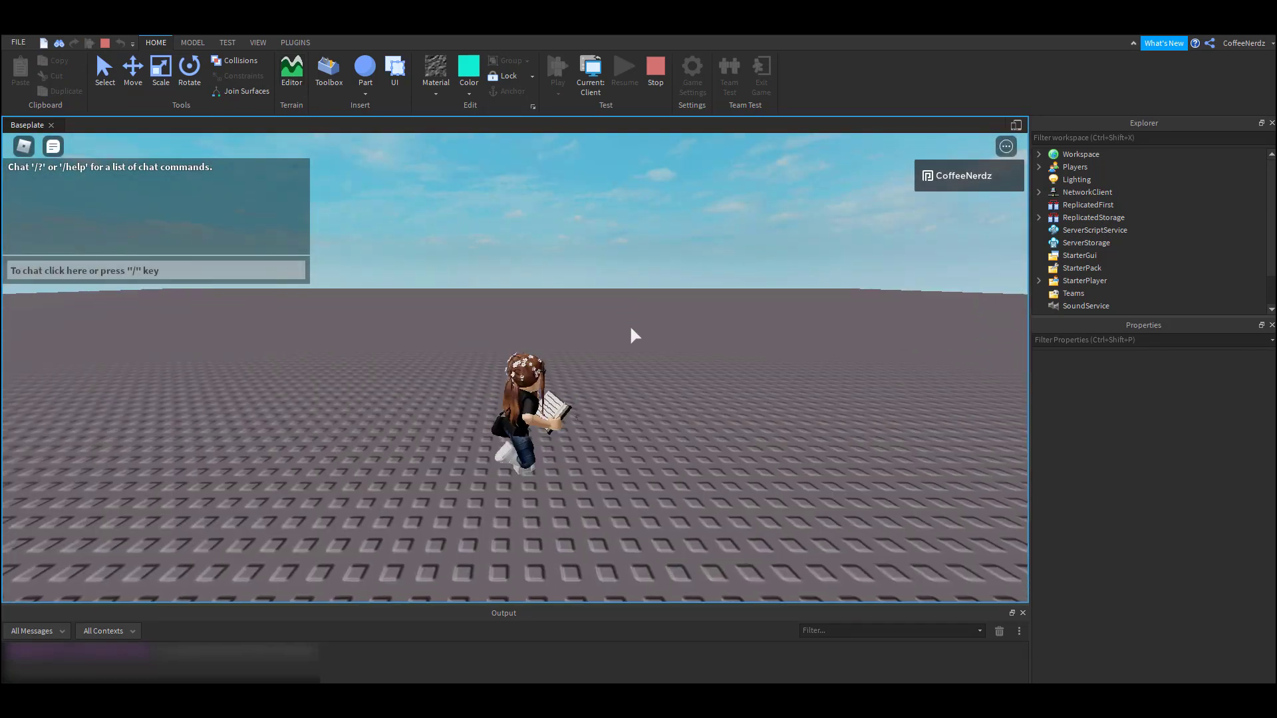
right_drag(629, 325, 654, 317)
key(s)
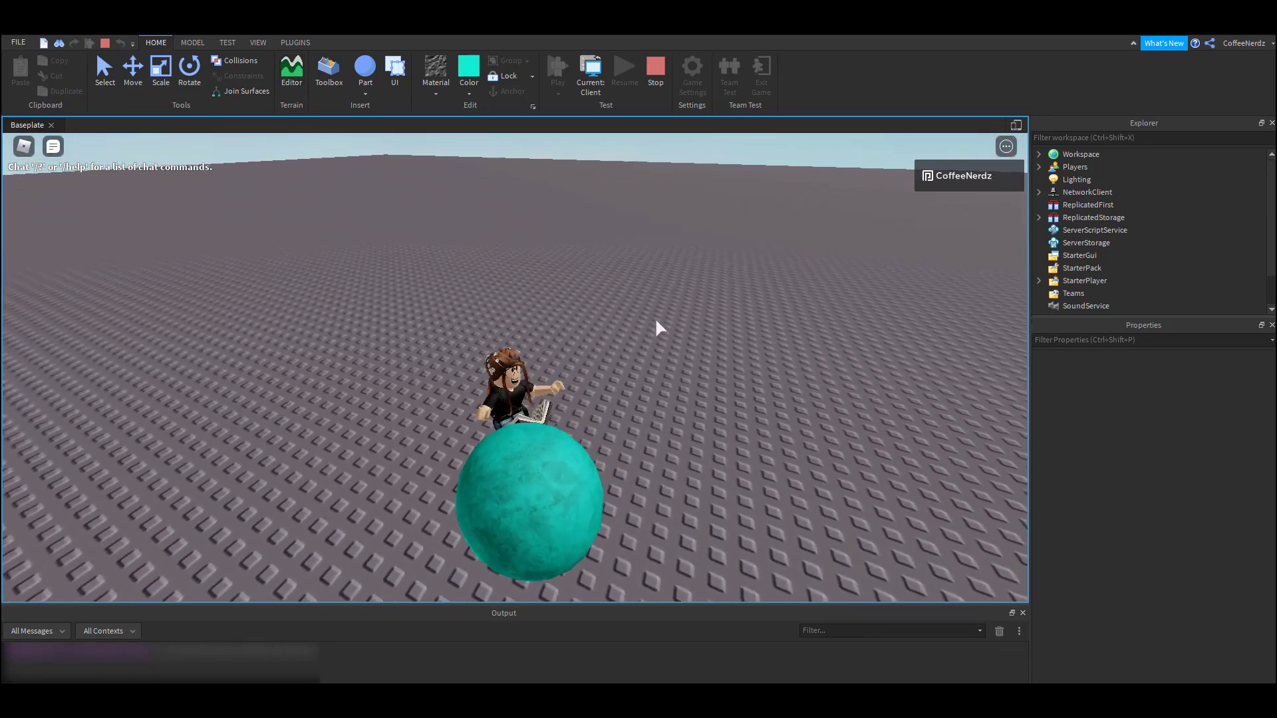
Push the avatar against the anchored sphere, then stop the playtest.
key(w)
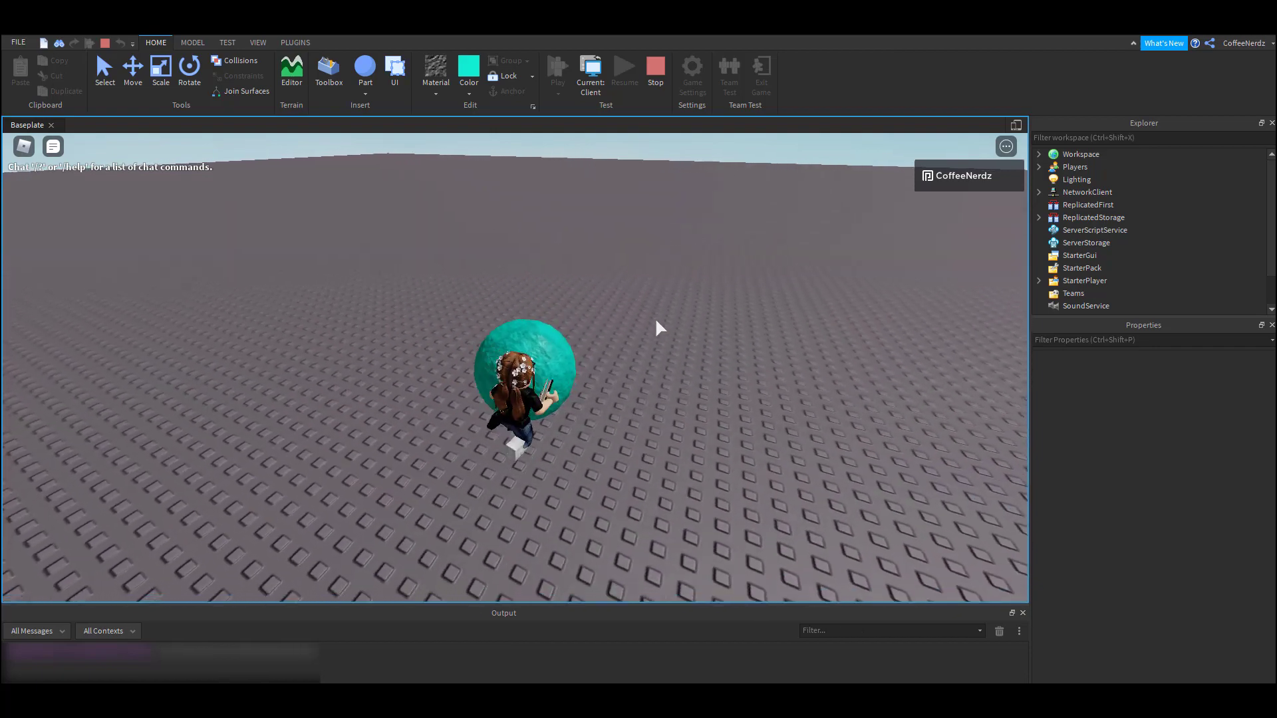
key(s)
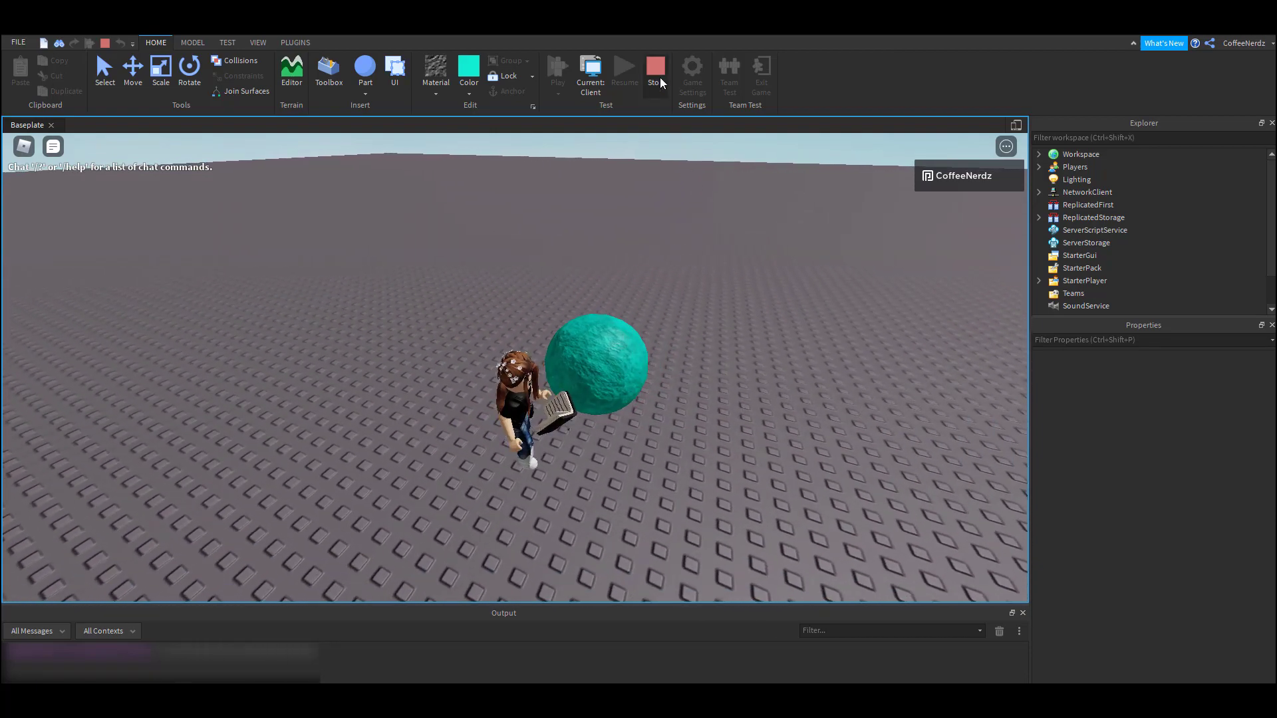
click(661, 67)
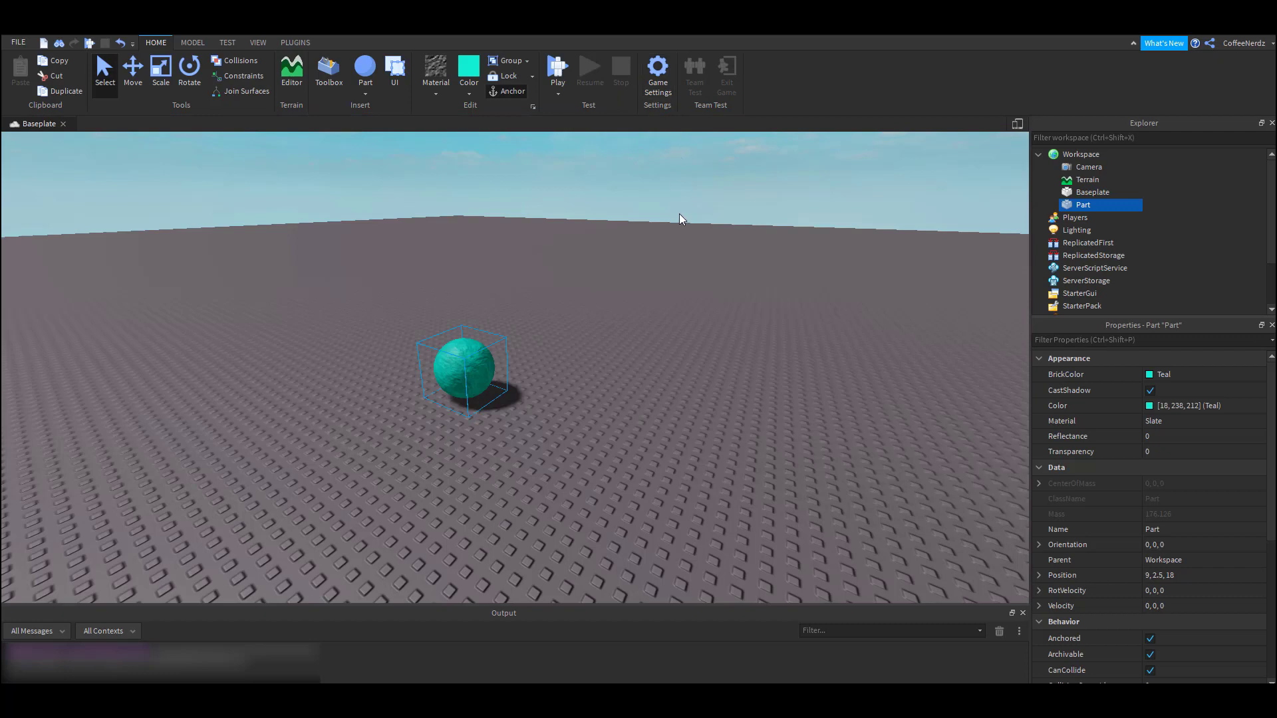
Reselect the teal sphere and drag it back on the baseplate to 6.5, 2.5, 12.5.
click(697, 287)
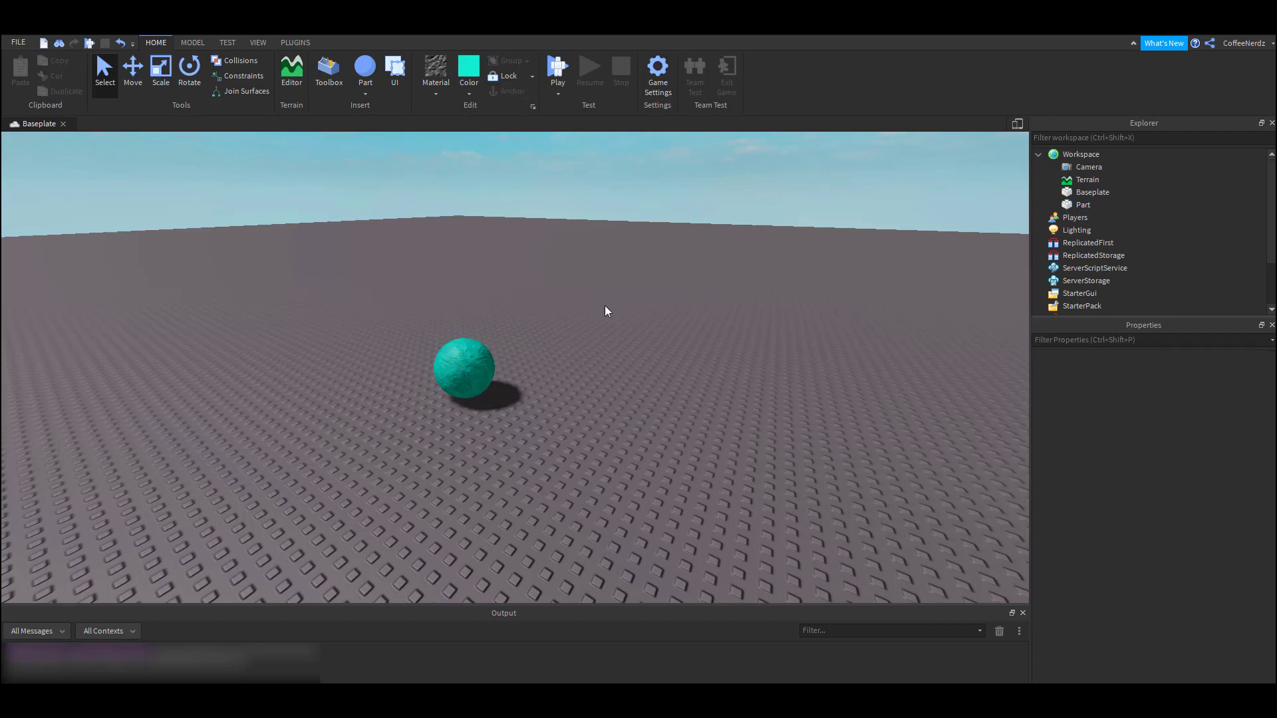
click(480, 364)
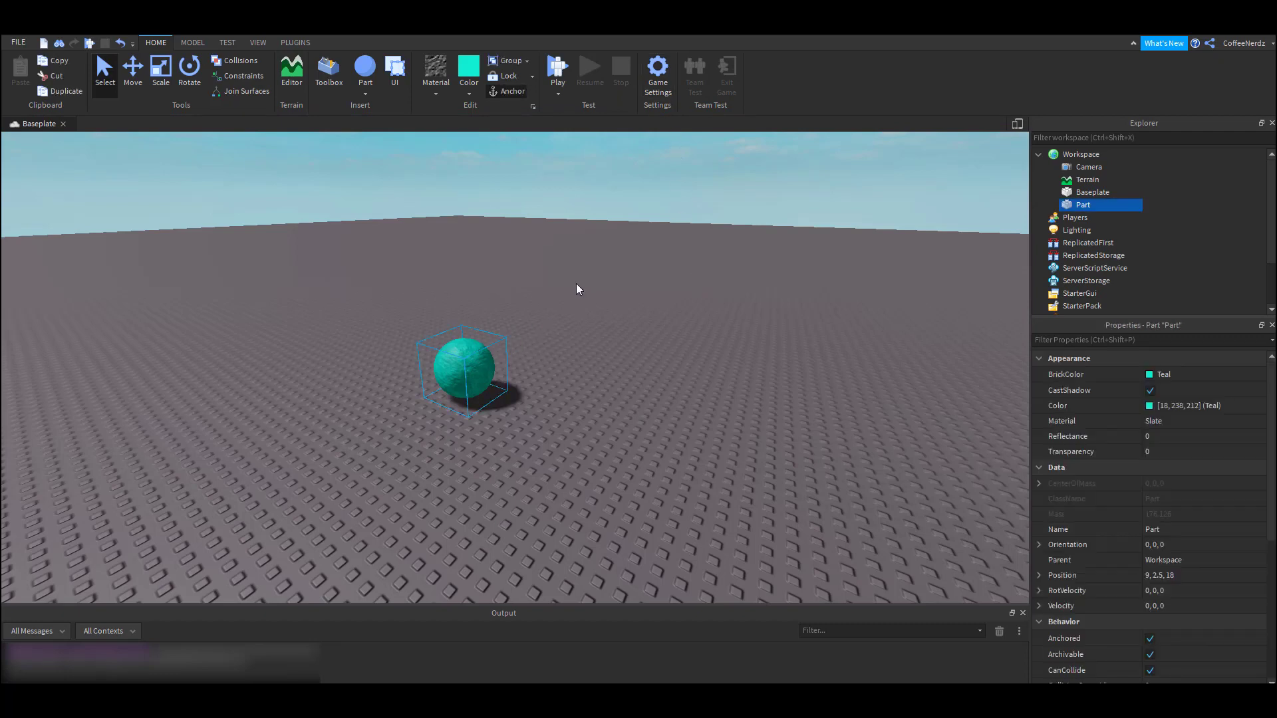
click(188, 43)
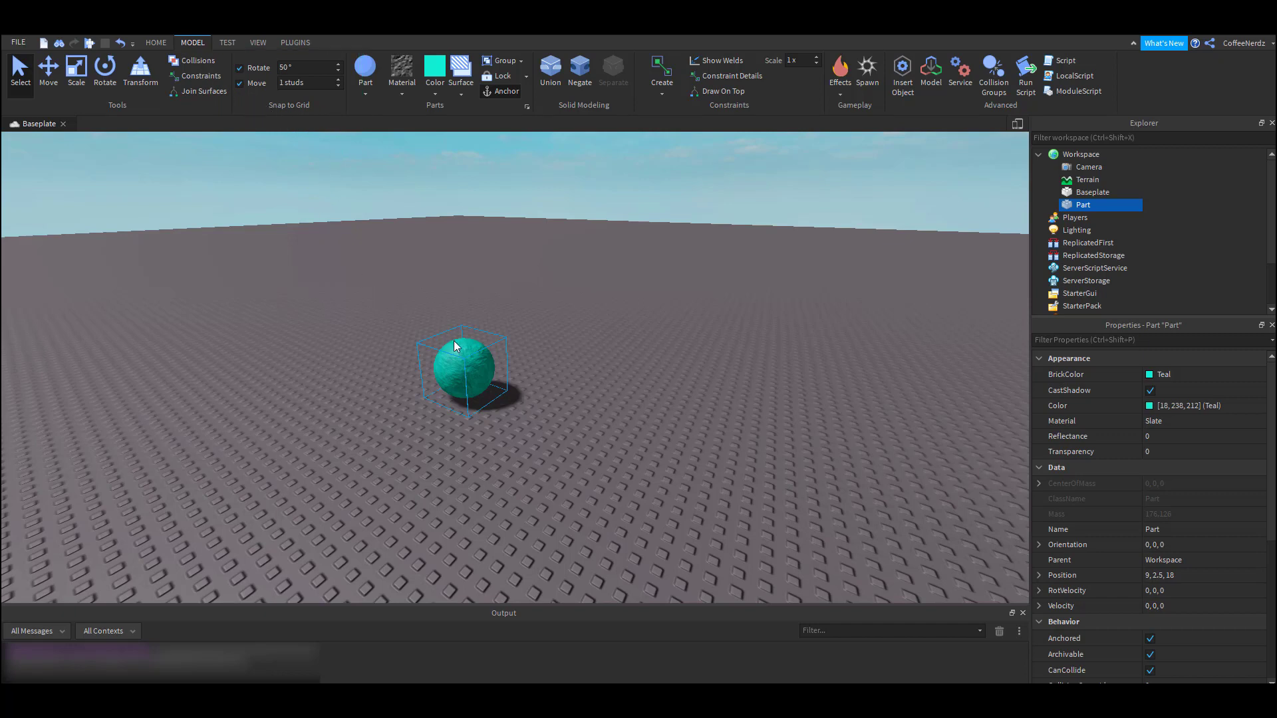
drag(456, 345, 483, 367)
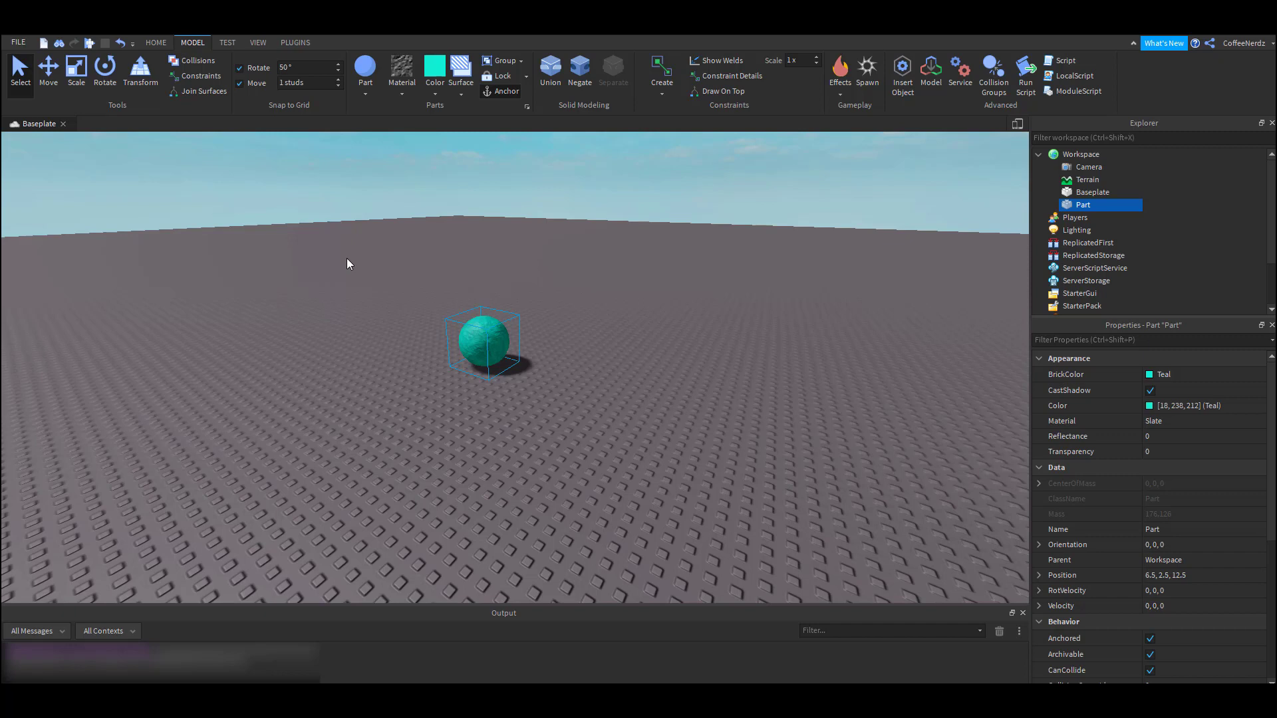
Set Move snap to 0.5 then 2 studs, dragging the sphere to 17.5, 2.5, 19.5.
click(304, 83)
text(0.5)
key(Return)
drag(485, 342, 539, 459)
text(2)
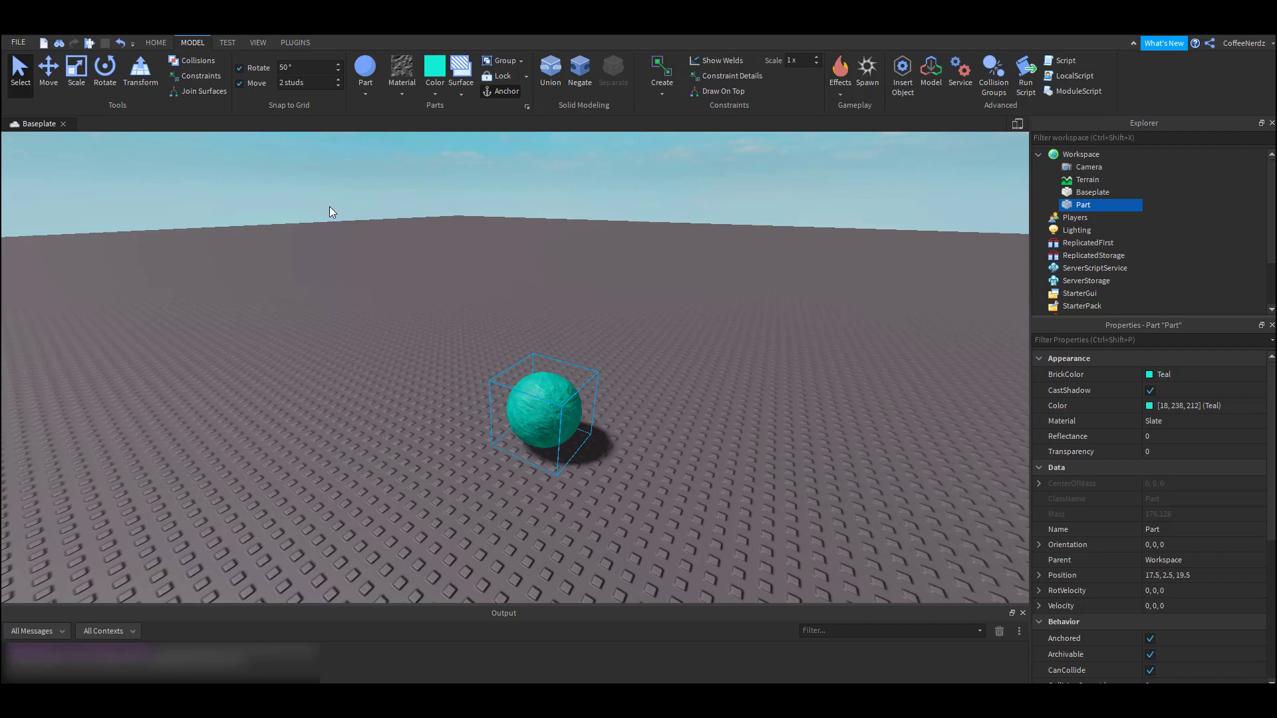
Set Rotate snap to 90° and turn the sphere to orientation 0, -90, 0.
click(324, 66)
text(90)
click(105, 66)
drag(591, 460, 496, 431)
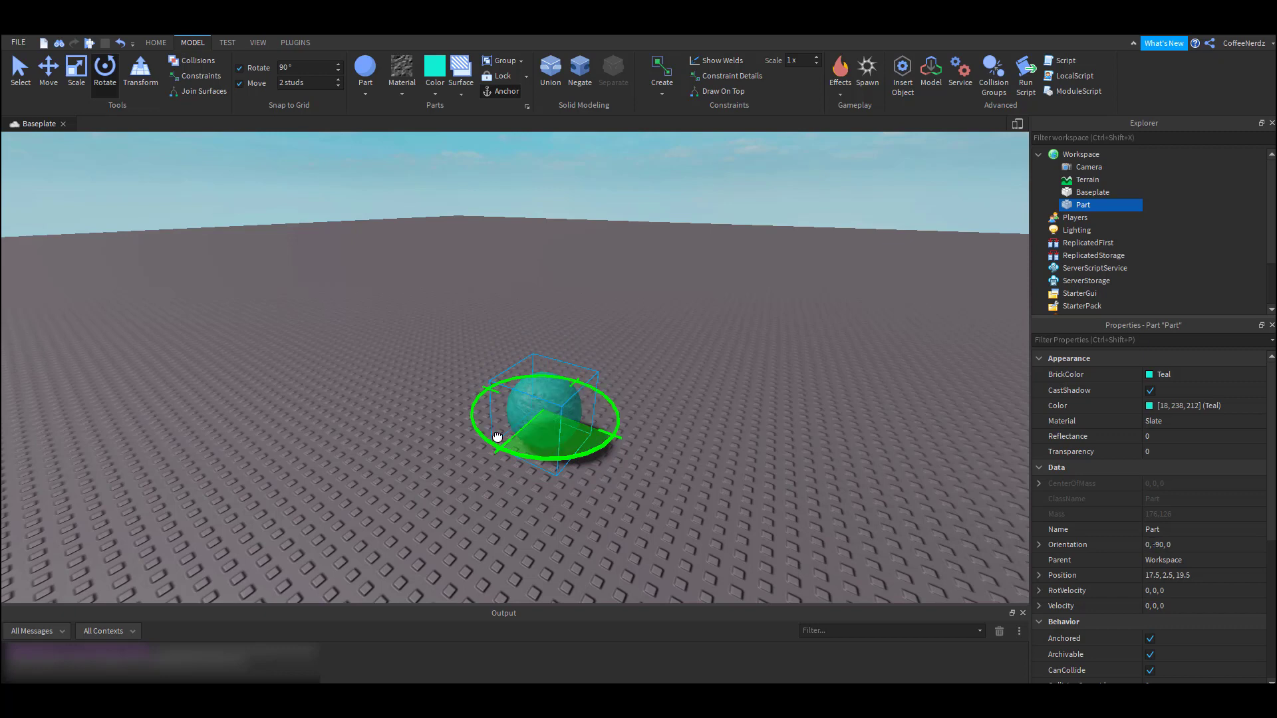
click(450, 388)
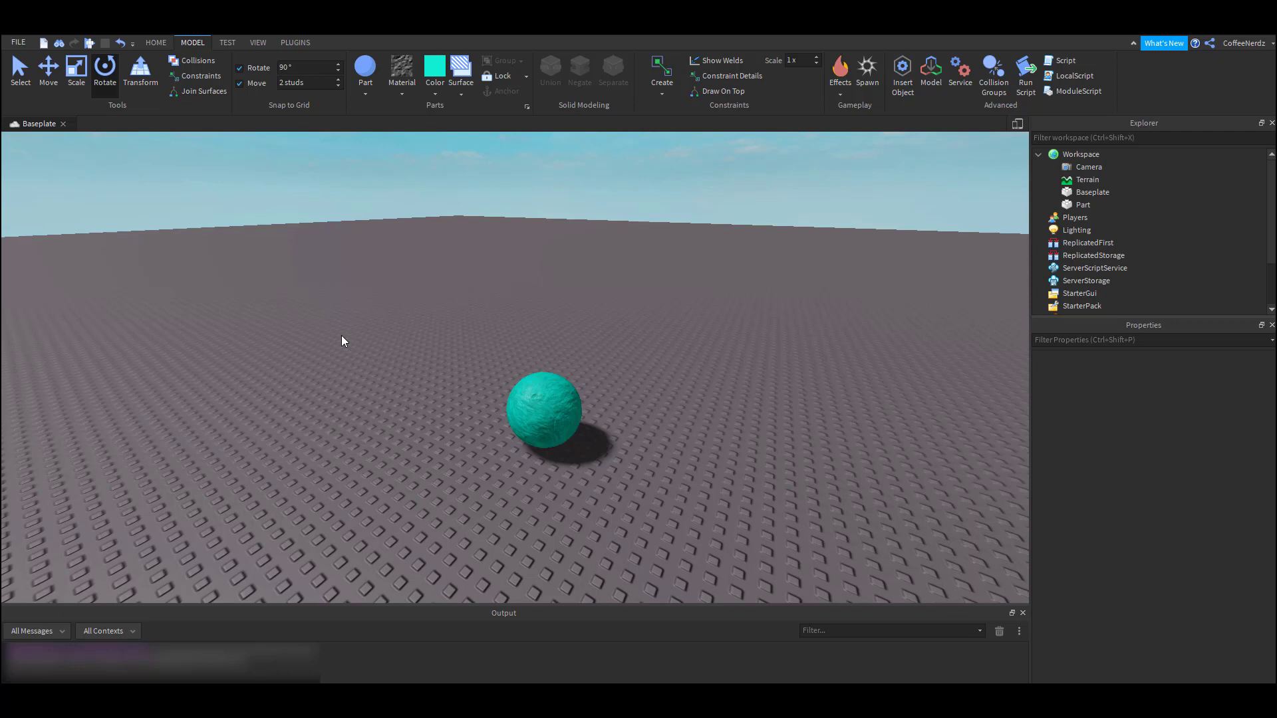
Start a Play Here playtest from the current camera position and walk the avatar with A and W.
click(229, 44)
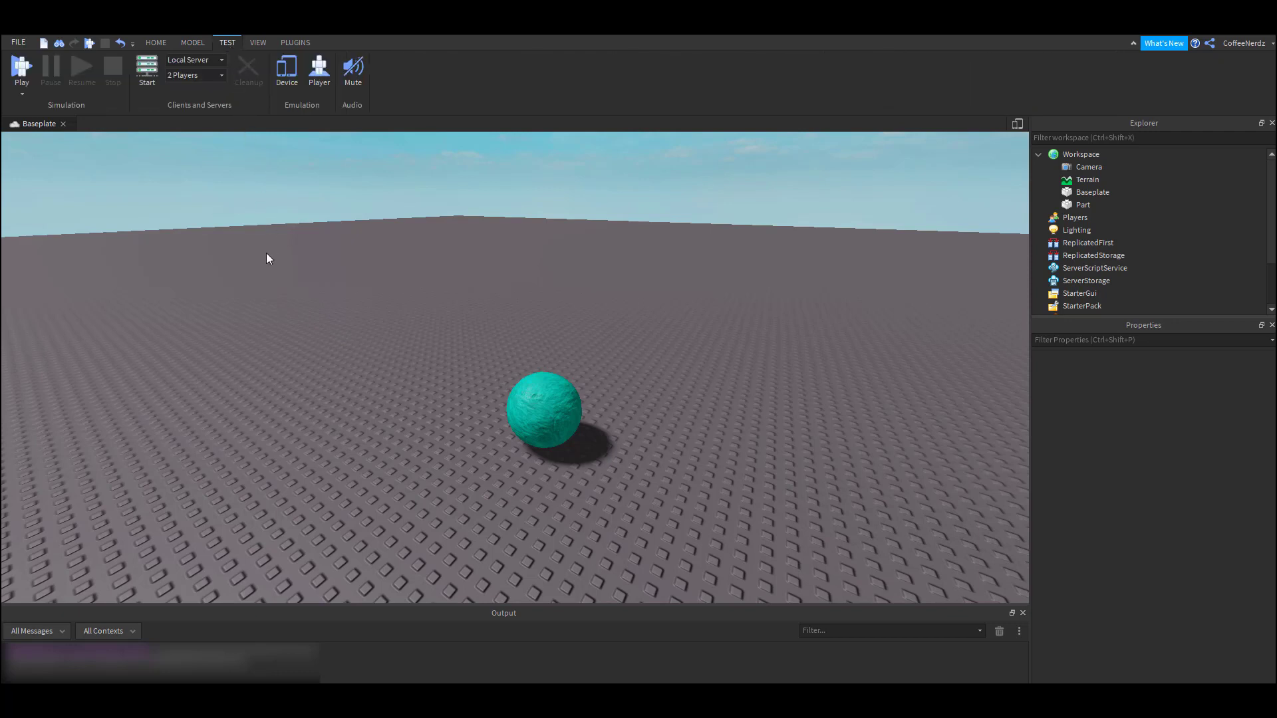
click(23, 93)
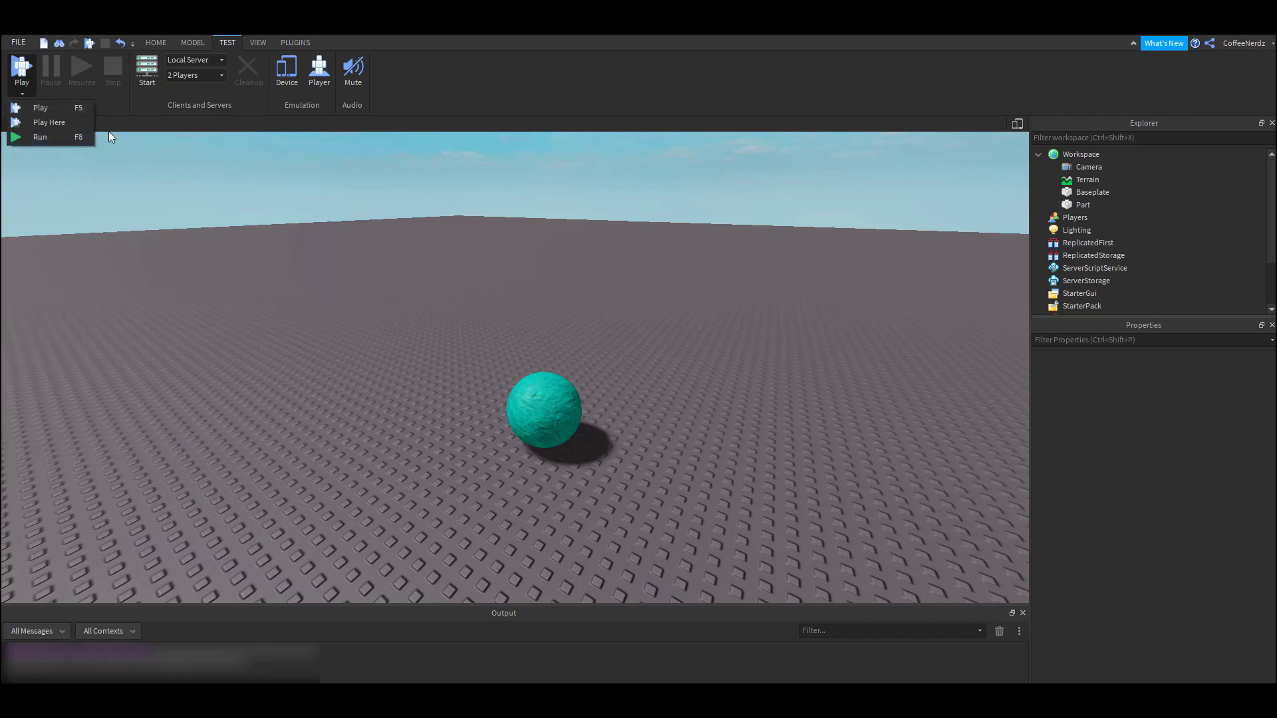
right_drag(387, 287, 386, 288)
click(23, 93)
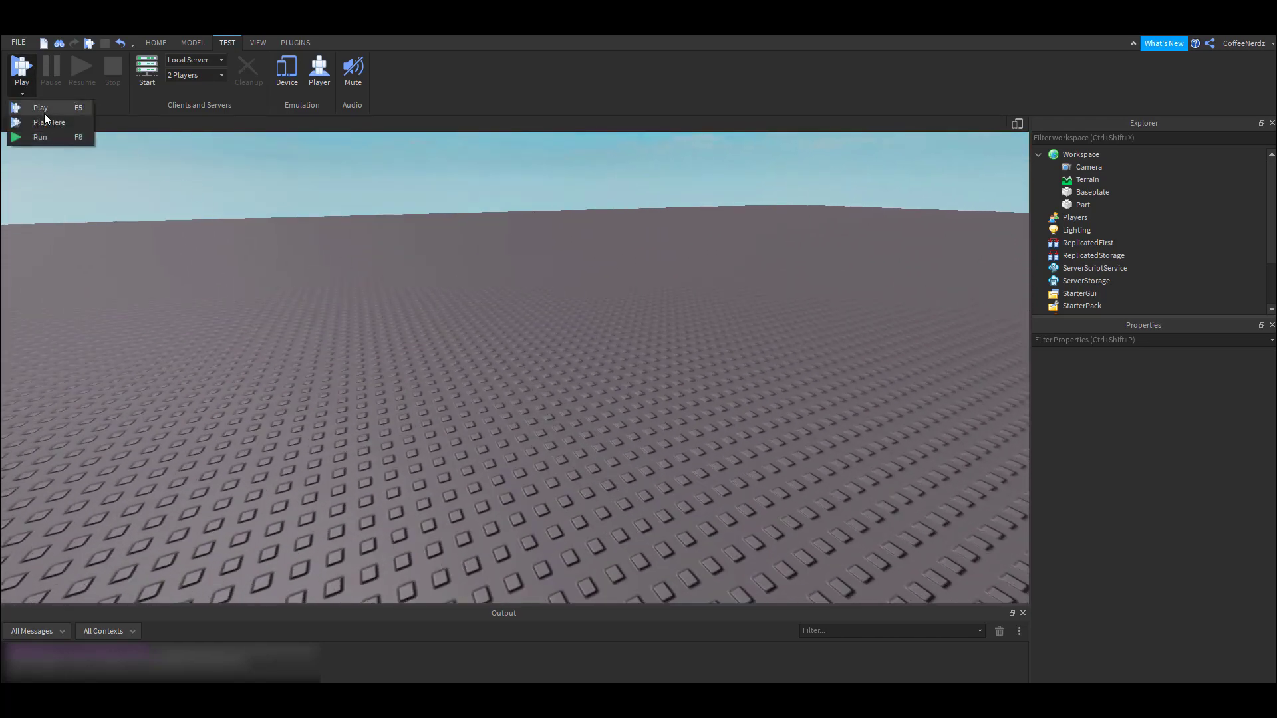
click(49, 120)
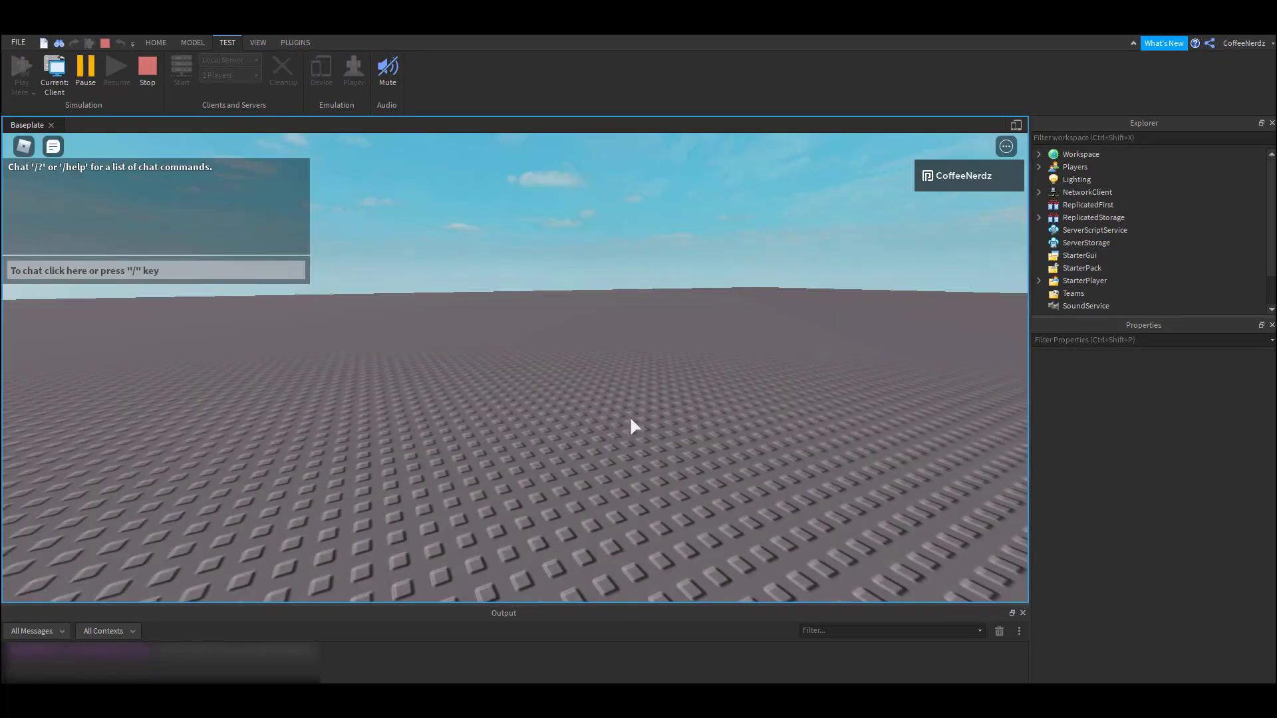
key(a)
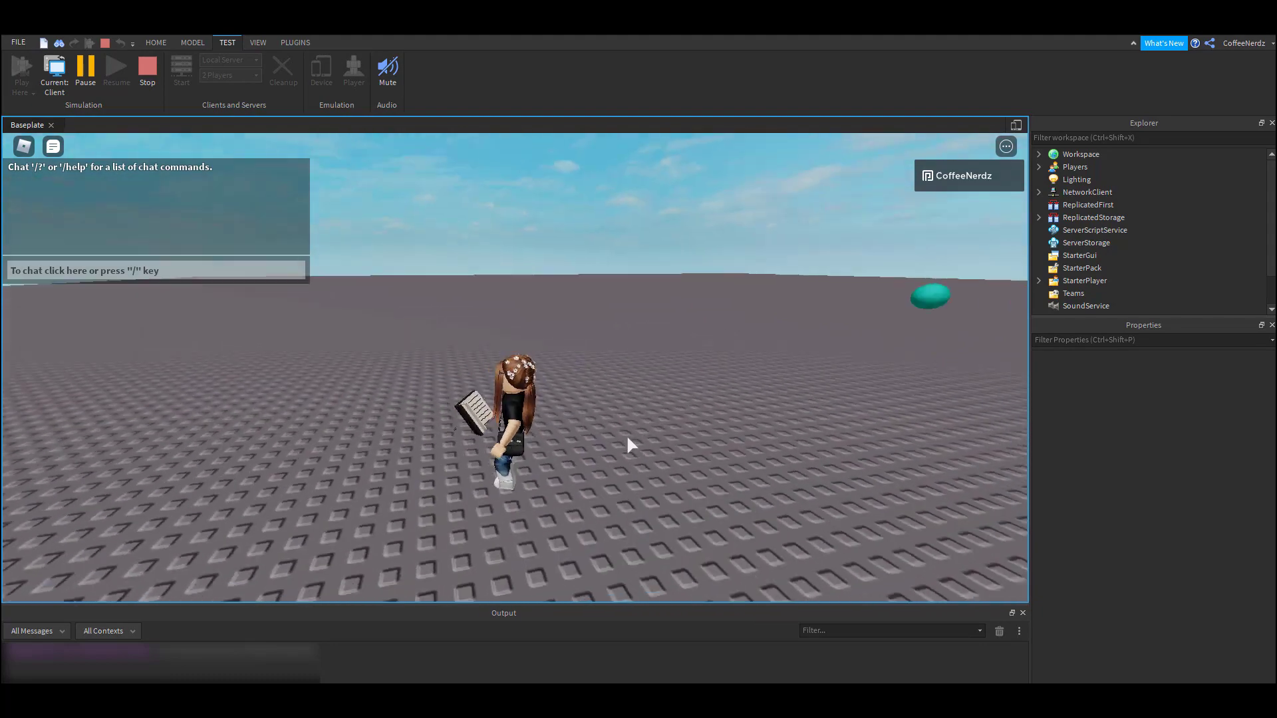
key(w)
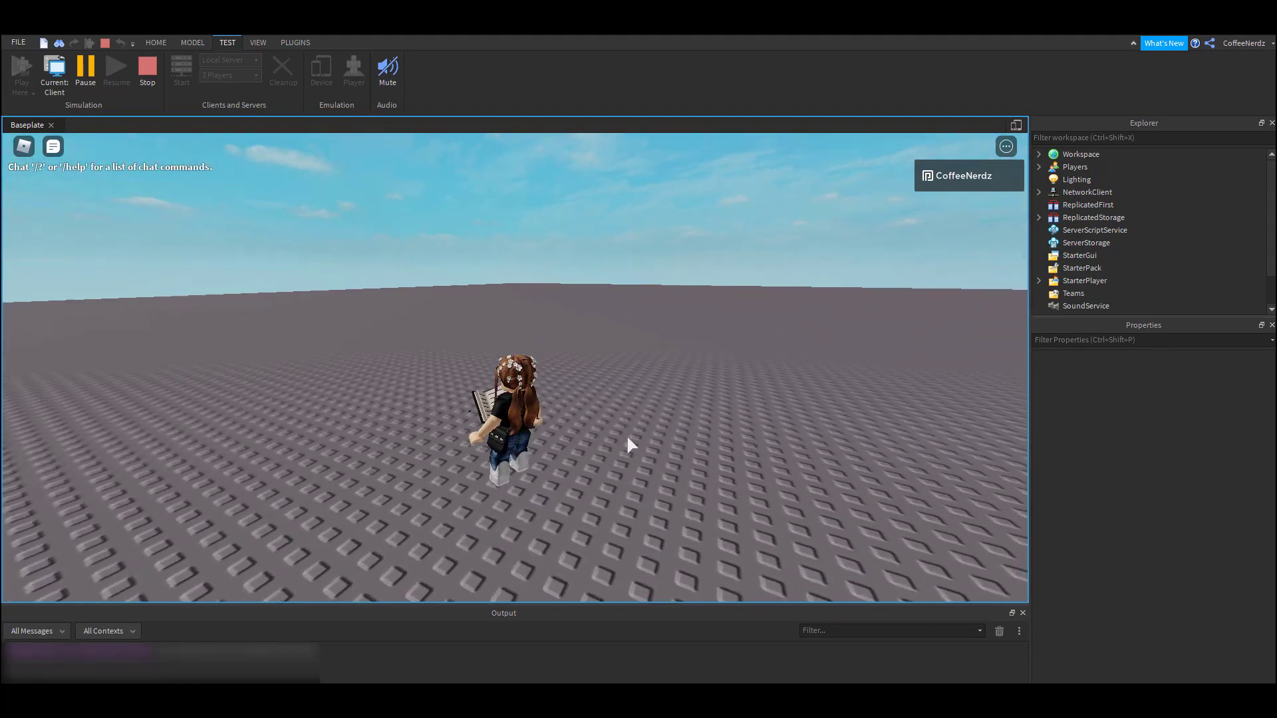
Stop the playtest, start an avatar-free Run simulation, back the camera up, then stop it.
click(146, 67)
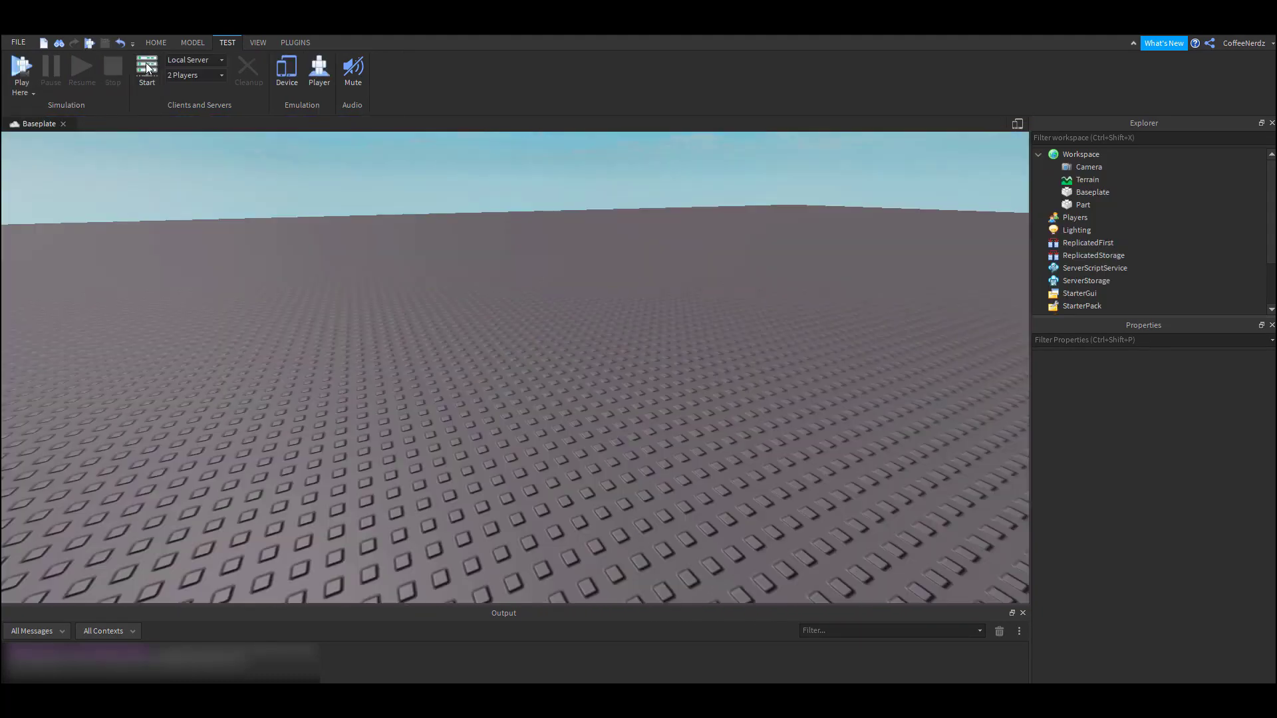
click(32, 93)
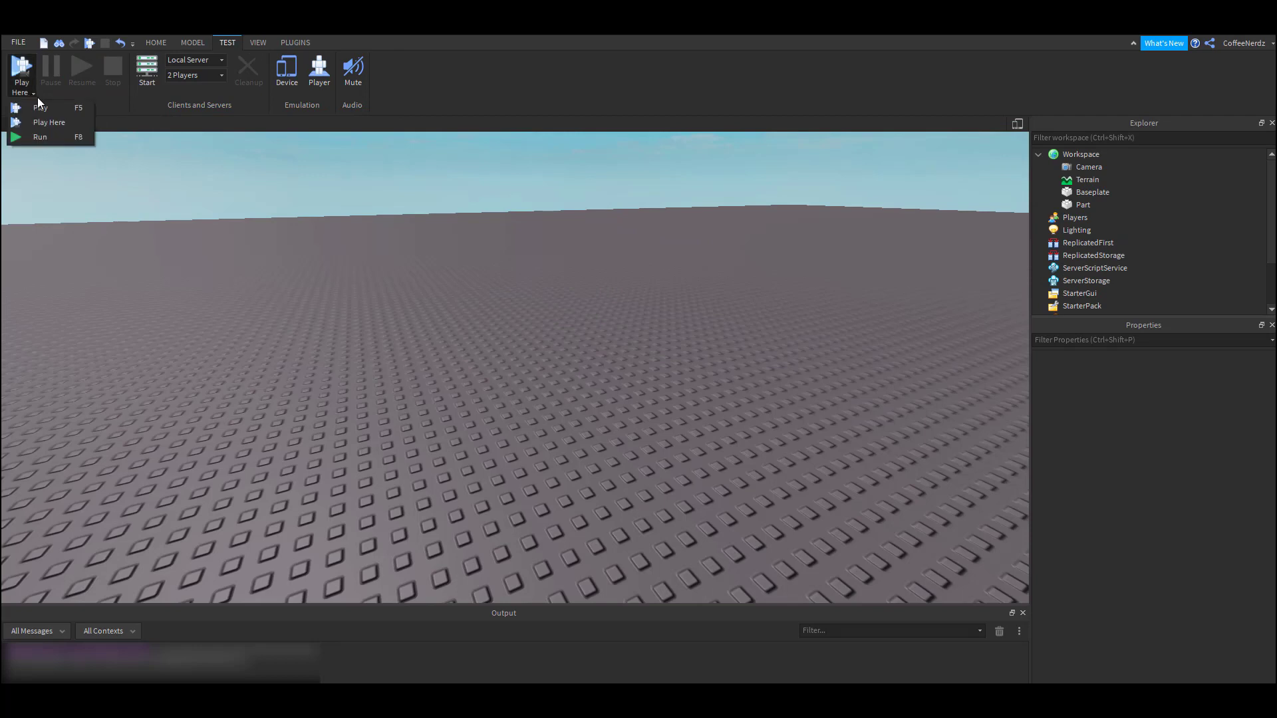
click(40, 137)
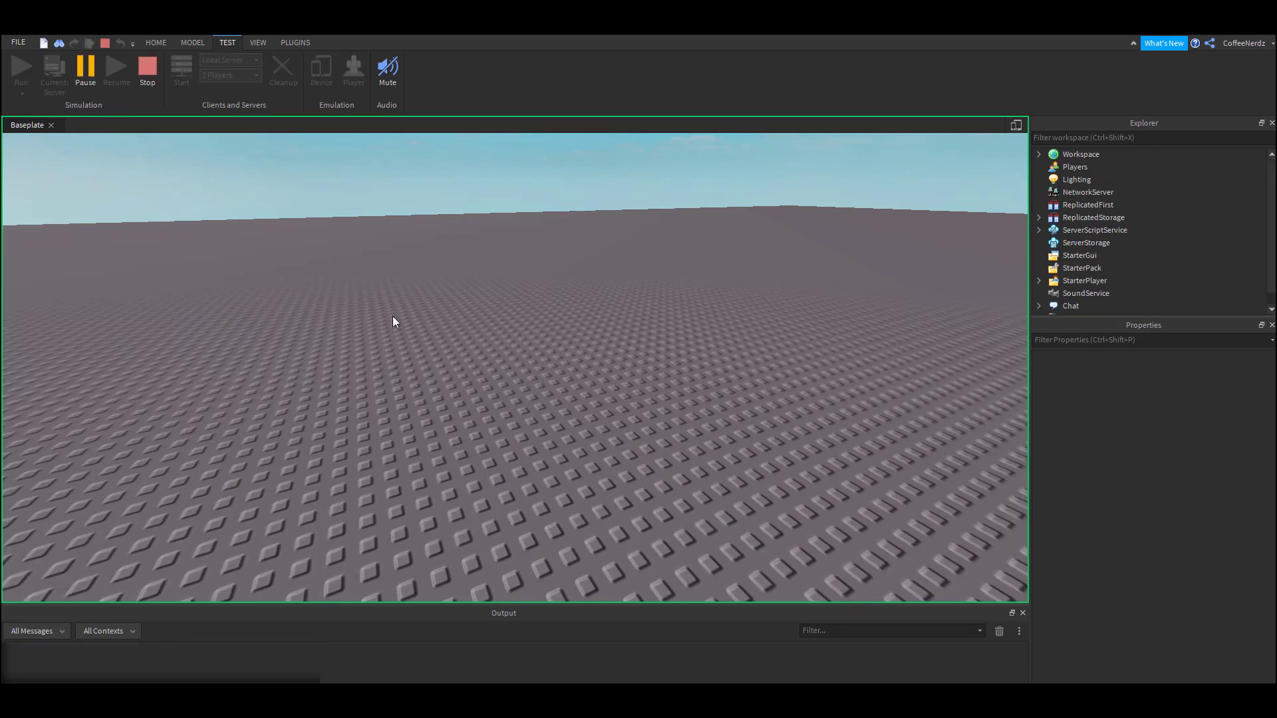
key(s)
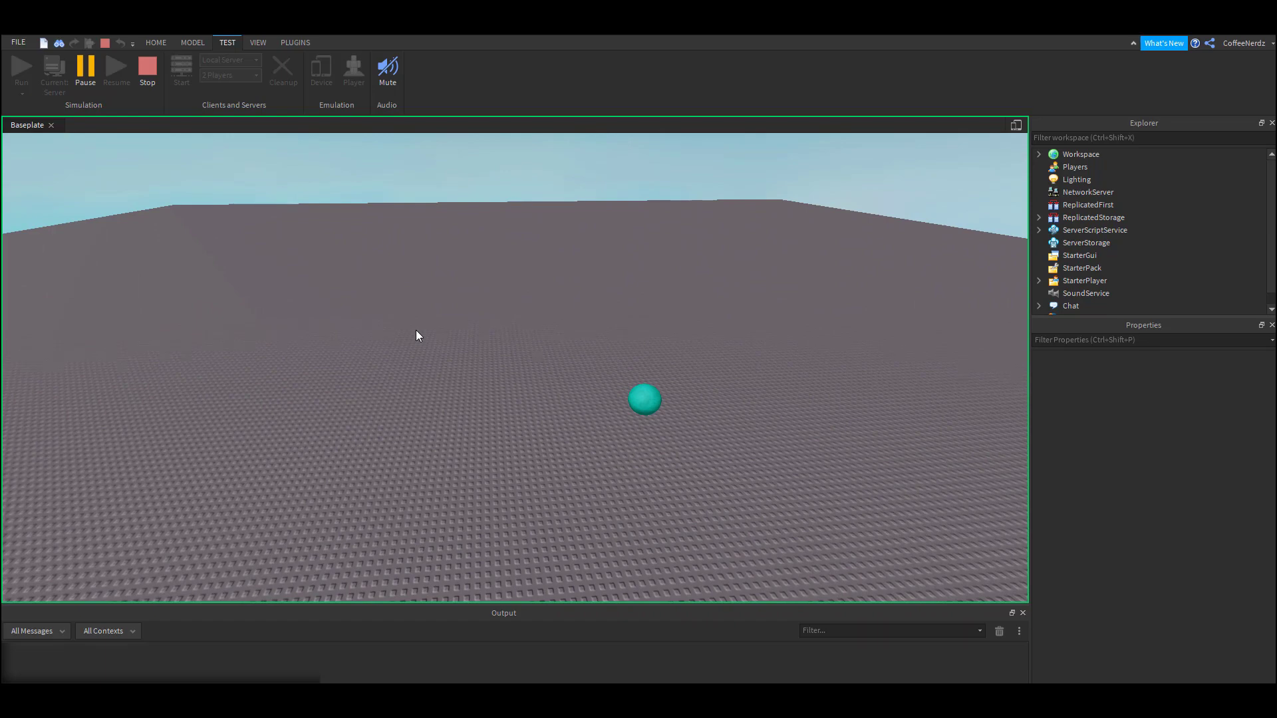
click(146, 79)
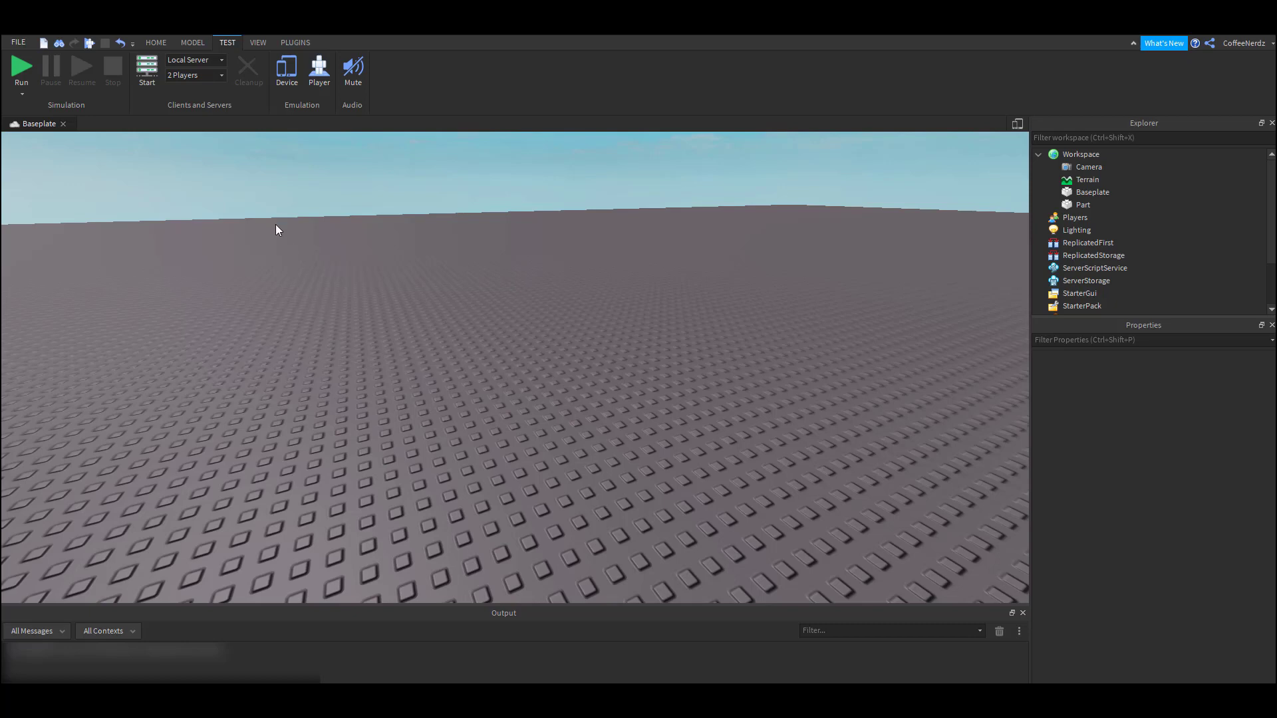
click(289, 80)
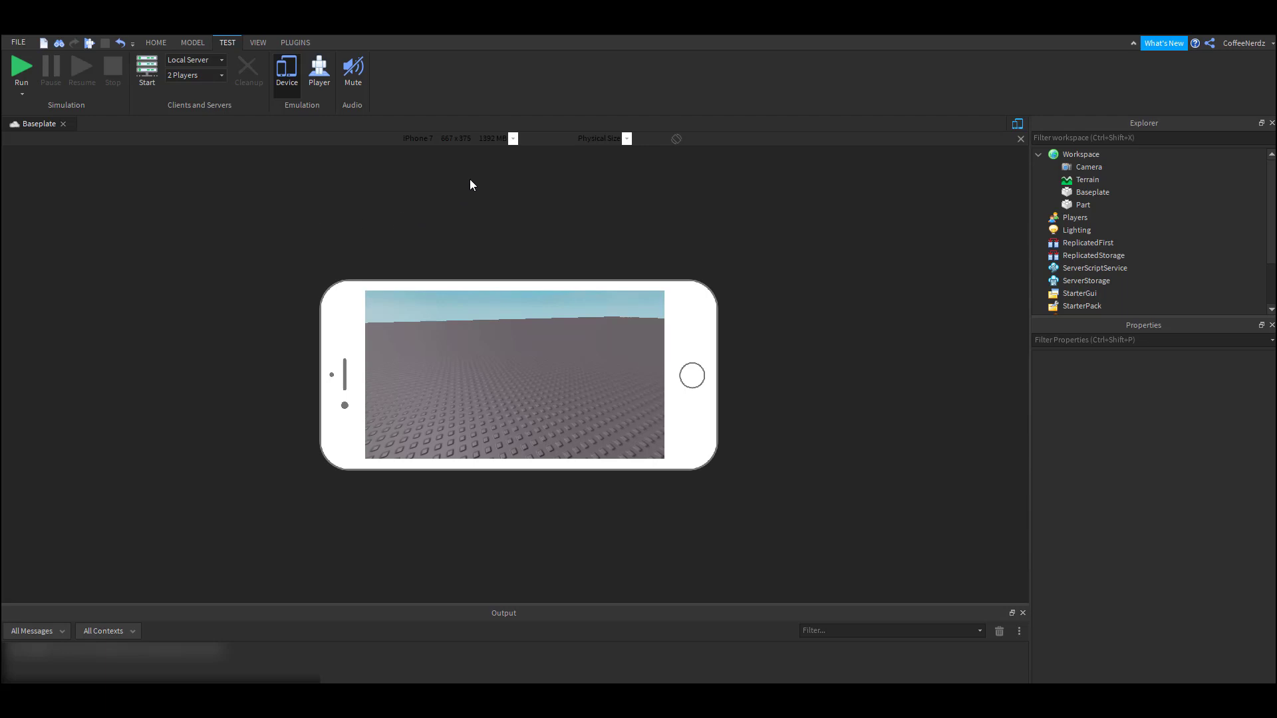
click(513, 138)
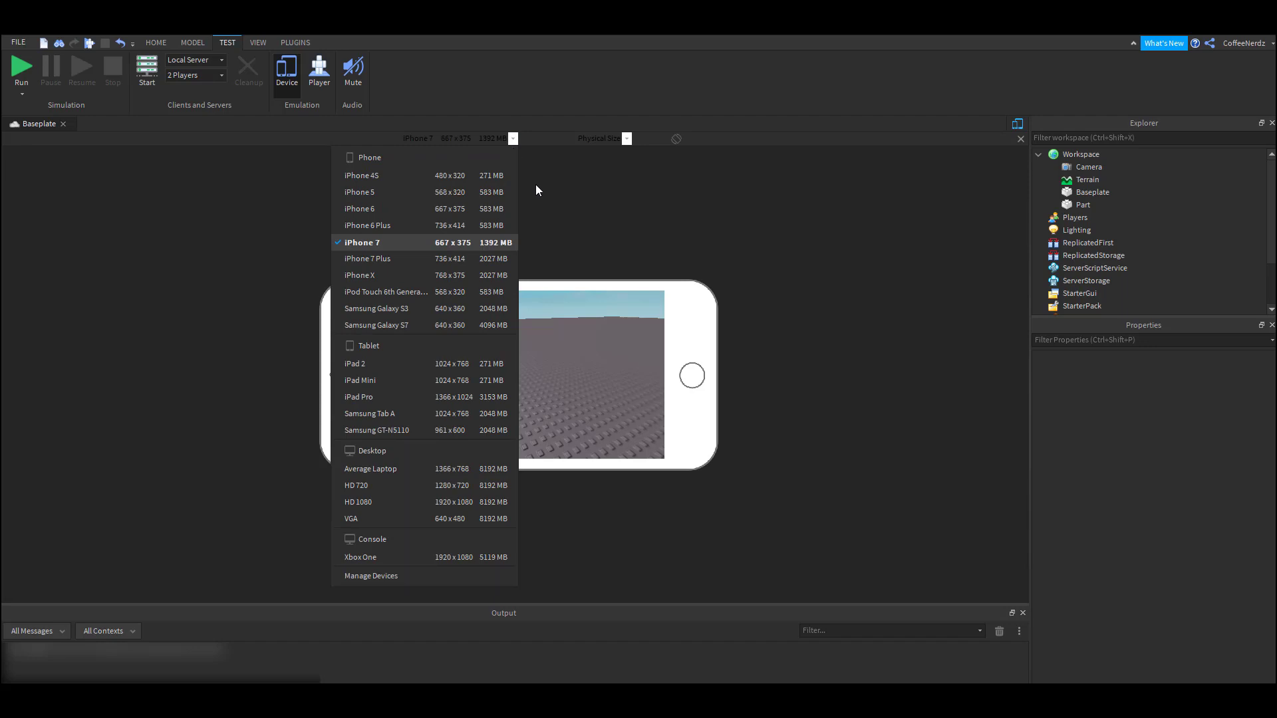
click(512, 140)
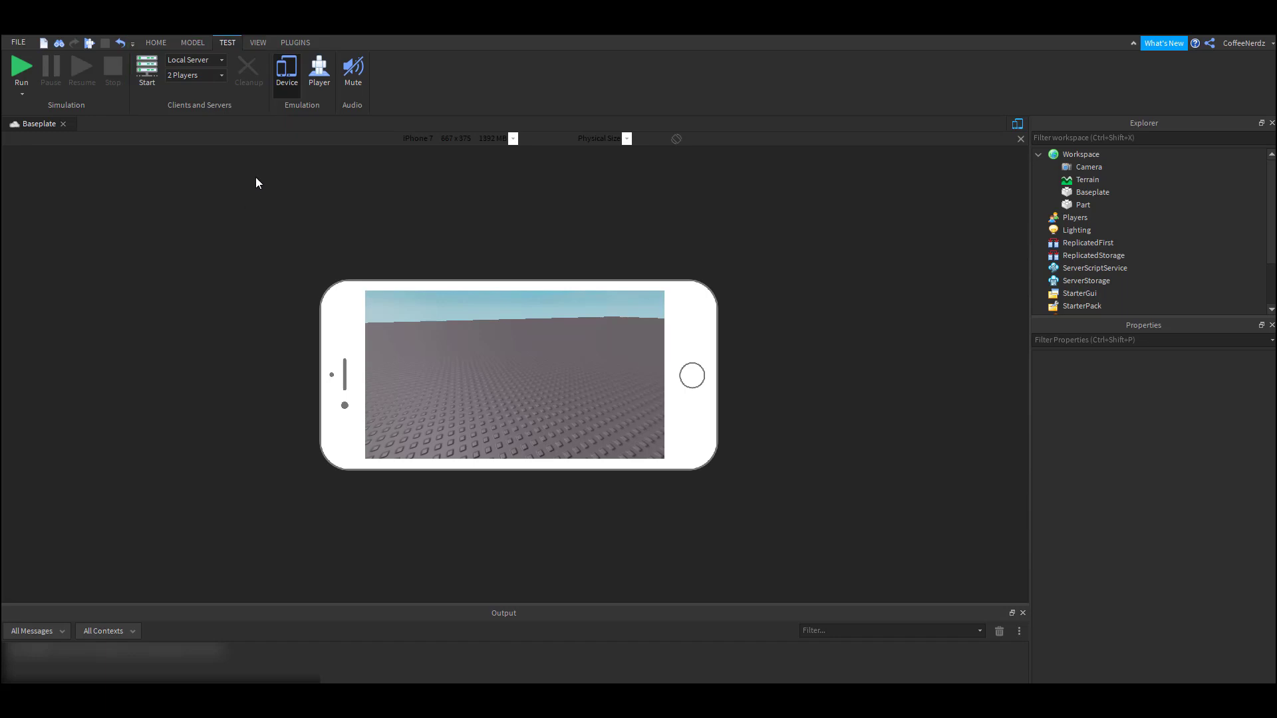
click(285, 83)
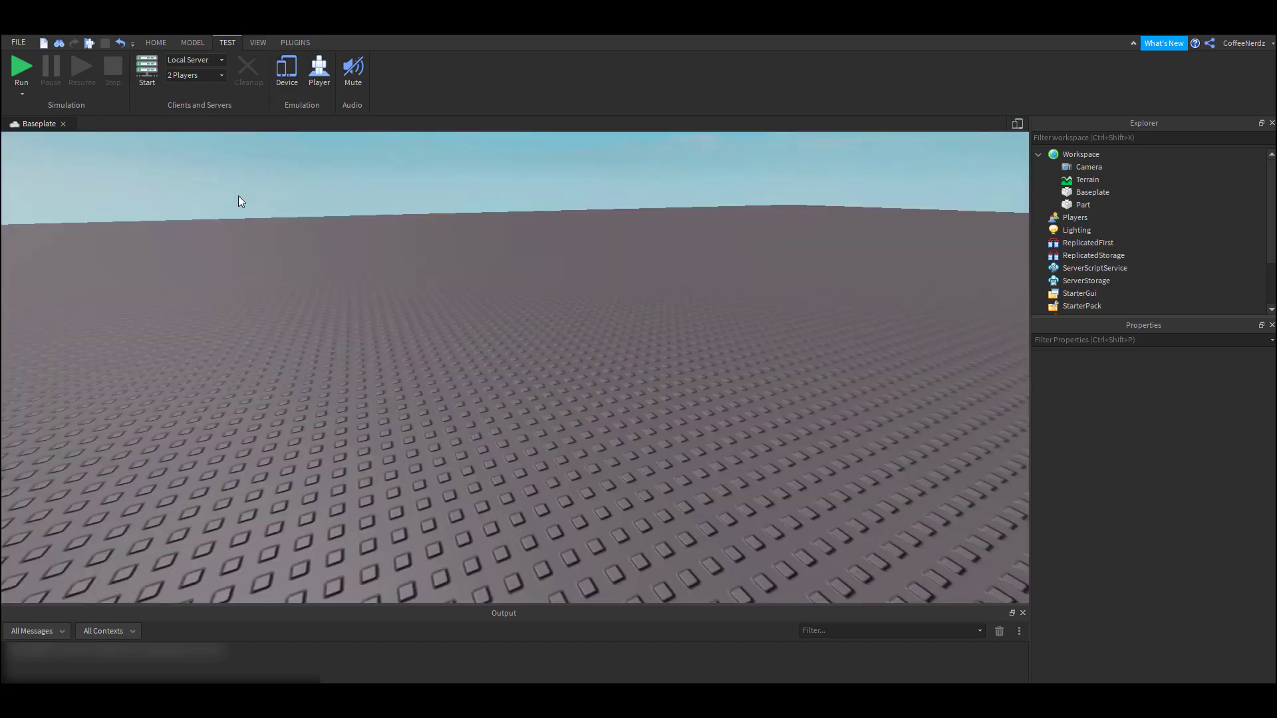
Review installed plugins such as Moon Animator and Rojo, then return to the Home tools.
click(293, 42)
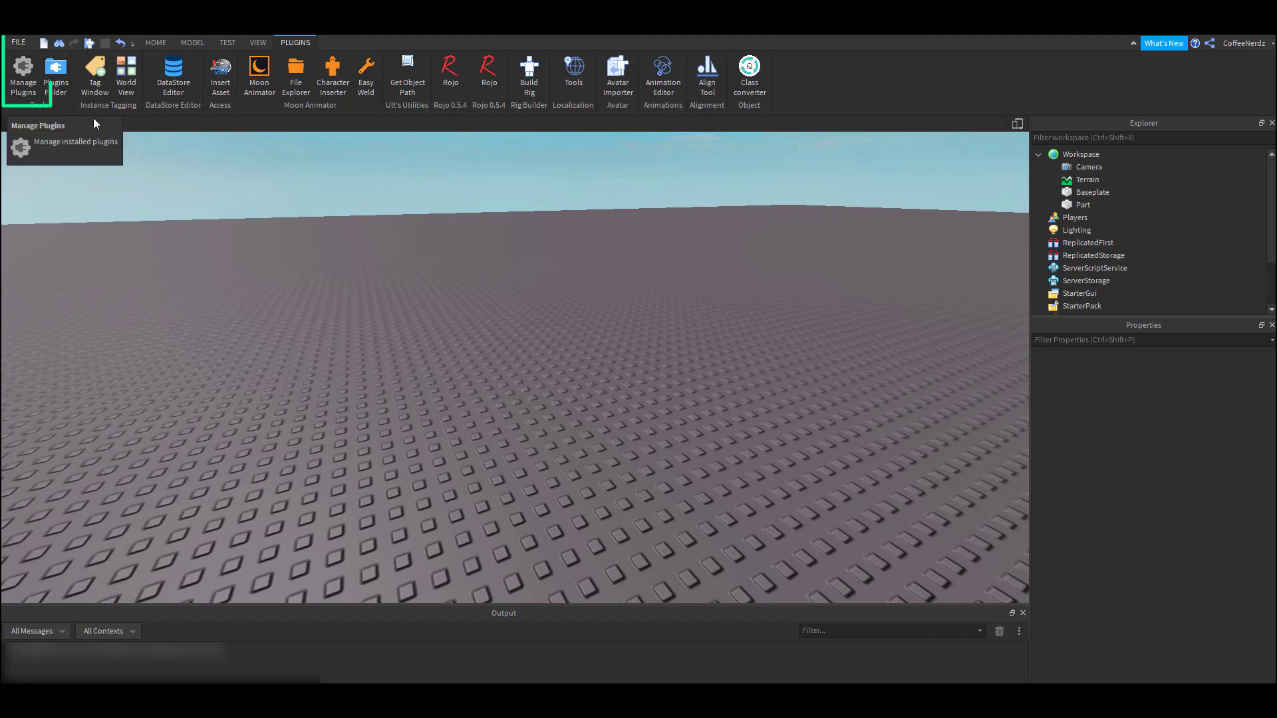
click(155, 41)
Turn the view back to the teal sphere and save the place with Save to File As.
right_drag(280, 256, 280, 252)
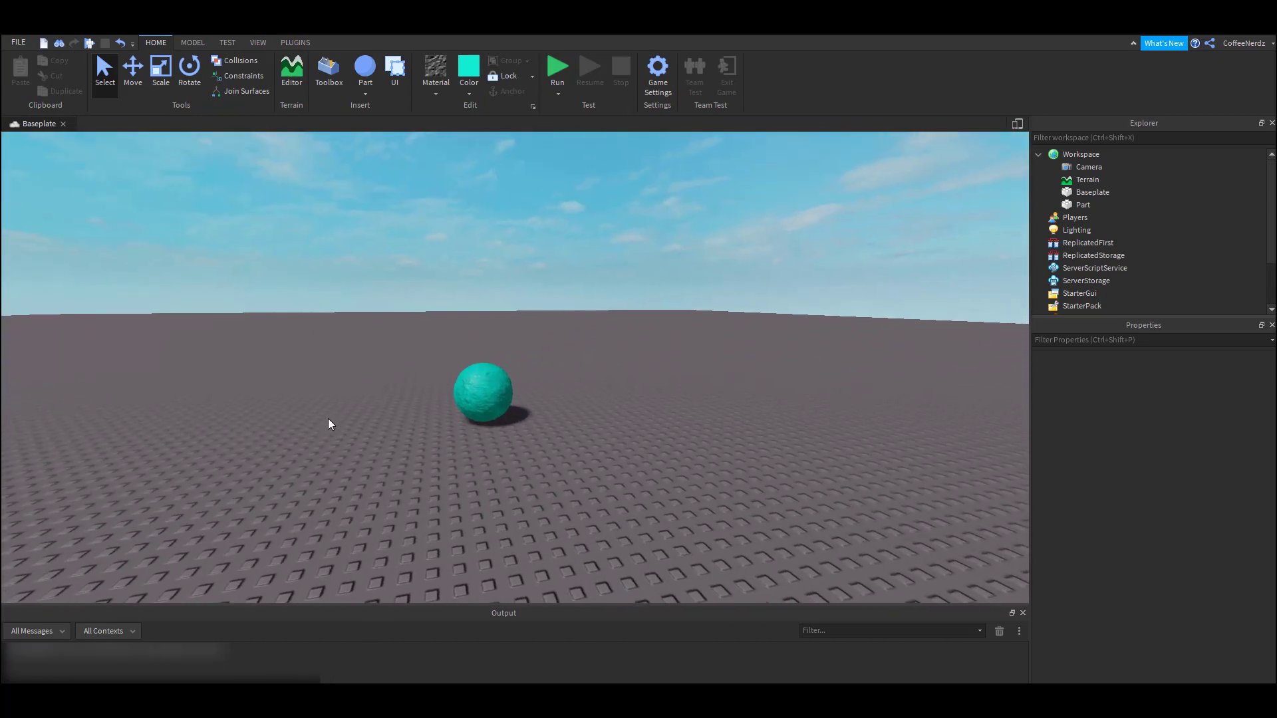
click(17, 43)
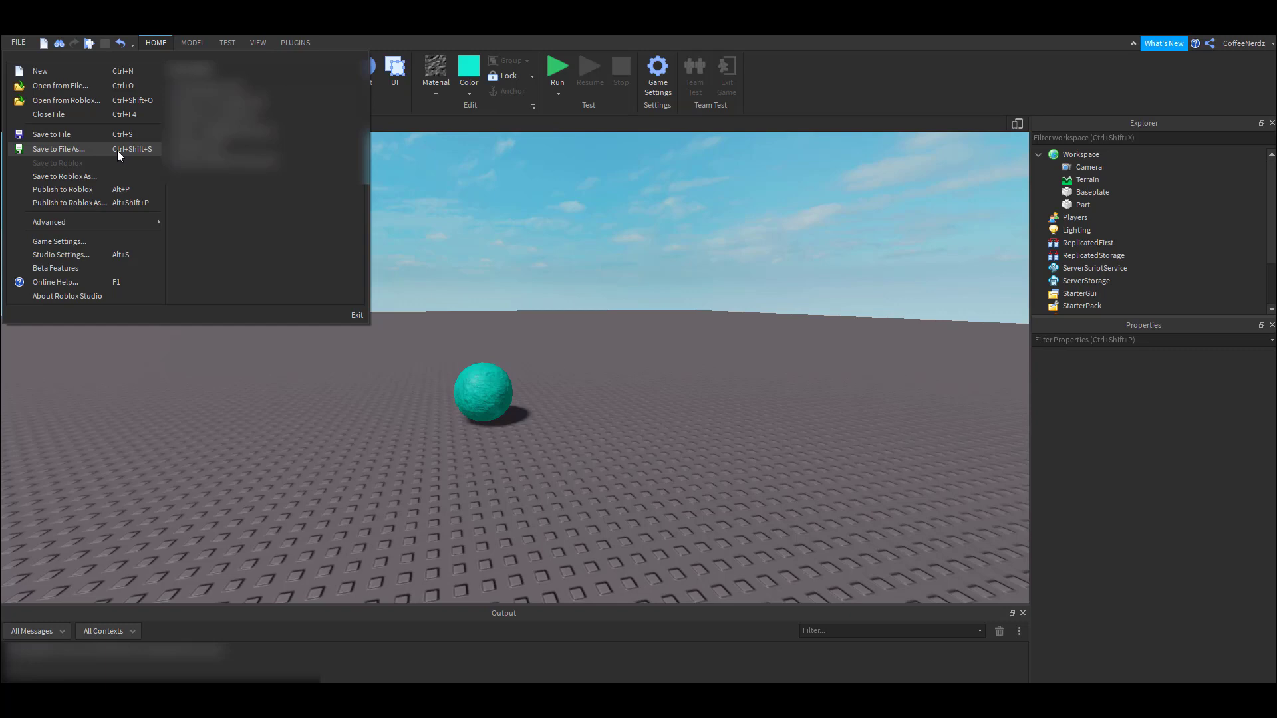
click(161, 370)
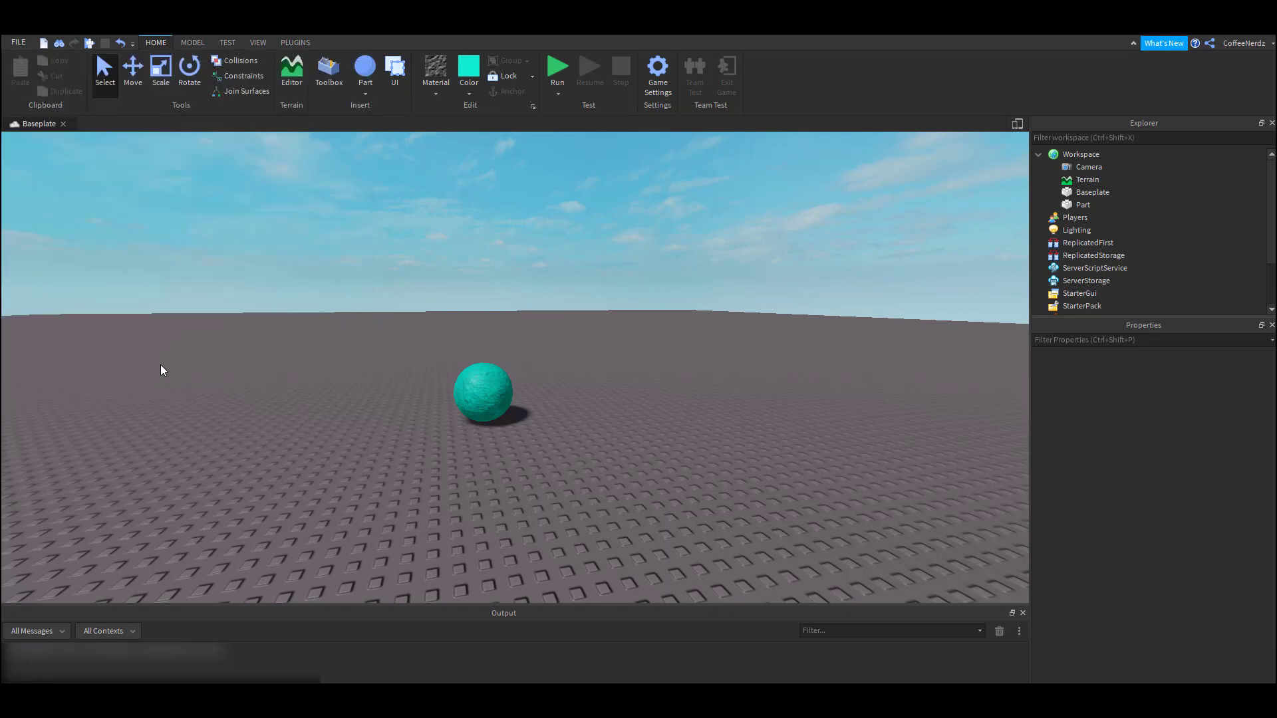